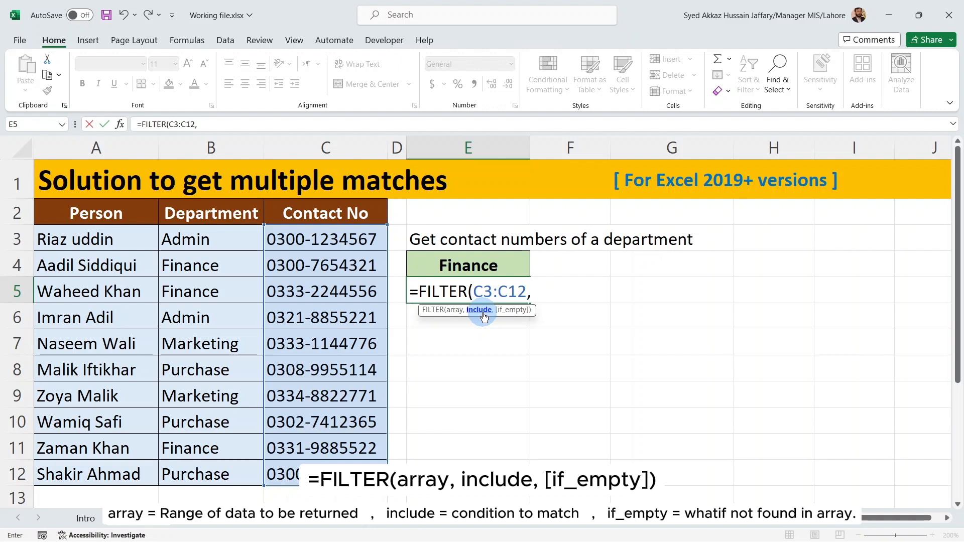
Complete the FILTER formula in E5 with the include condition B3:B12=E4
drag(195, 240, 208, 464)
text(=)
click(436, 265)
key(Return)
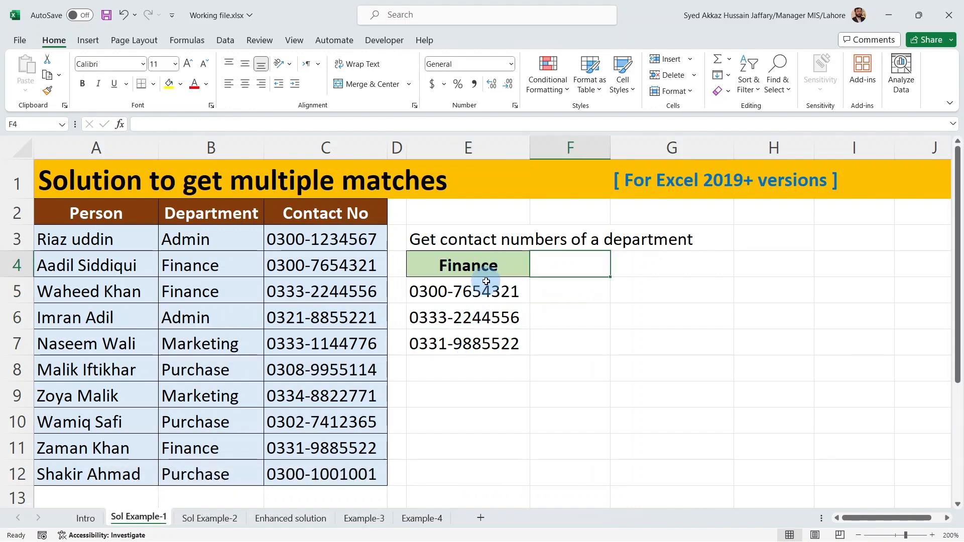
Test the FILTER formula by setting the department in E4 to Admin and after that to Purchase
click(485, 263)
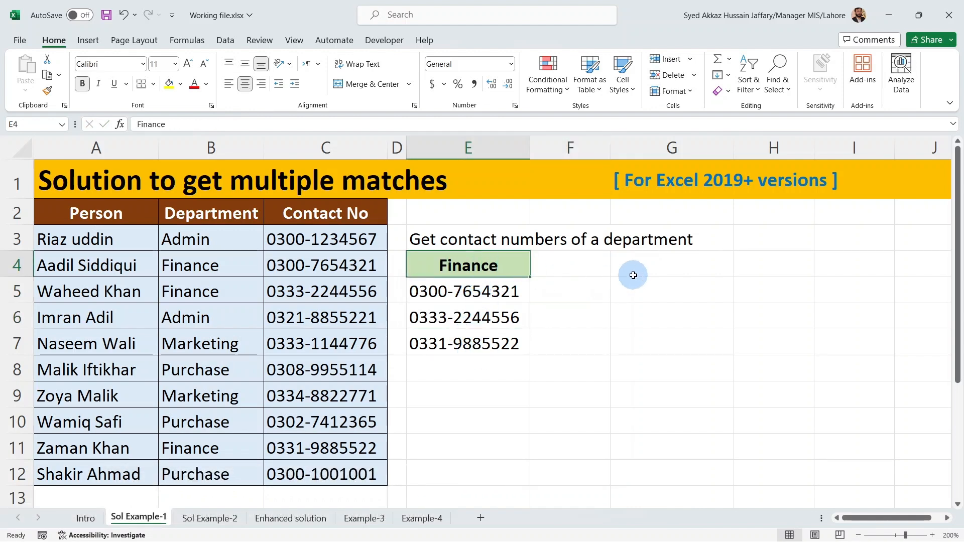
text(Admin)
key(Return)
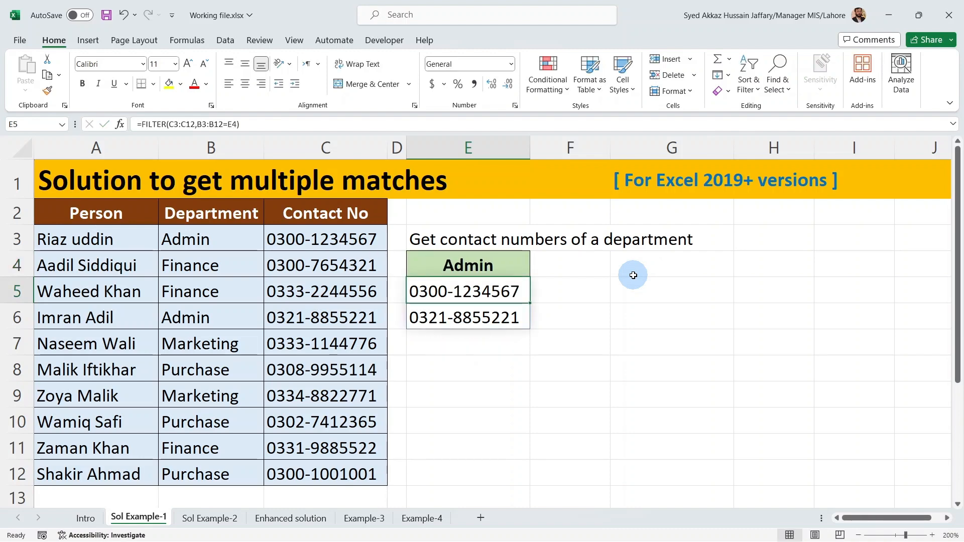
click(437, 265)
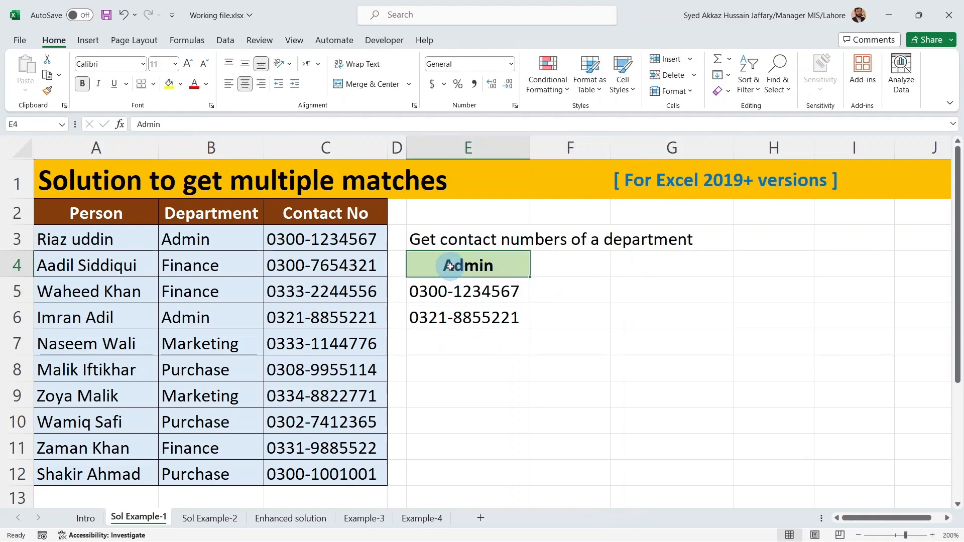
text(Purchase)
key(Tab)
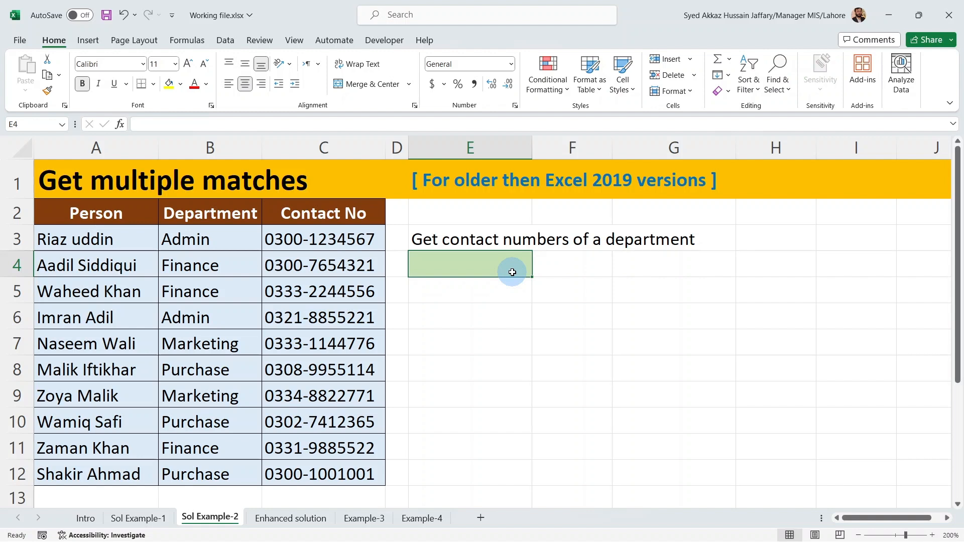
On the Sol Example-2 sheet, enter Admin in E4 and the formula =VLOOKUP(E4,B3:C12,2,FALSE) in E5
text(Admin)
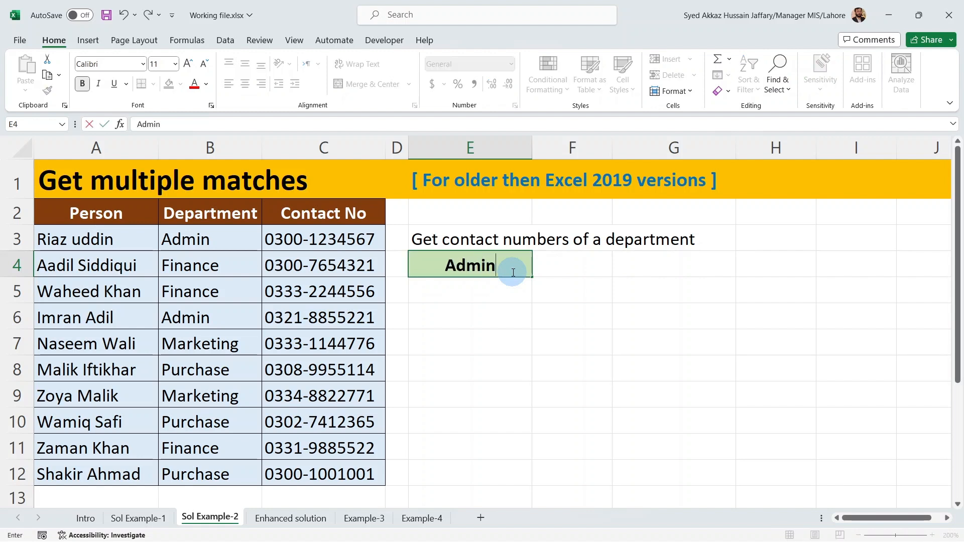
key(Return)
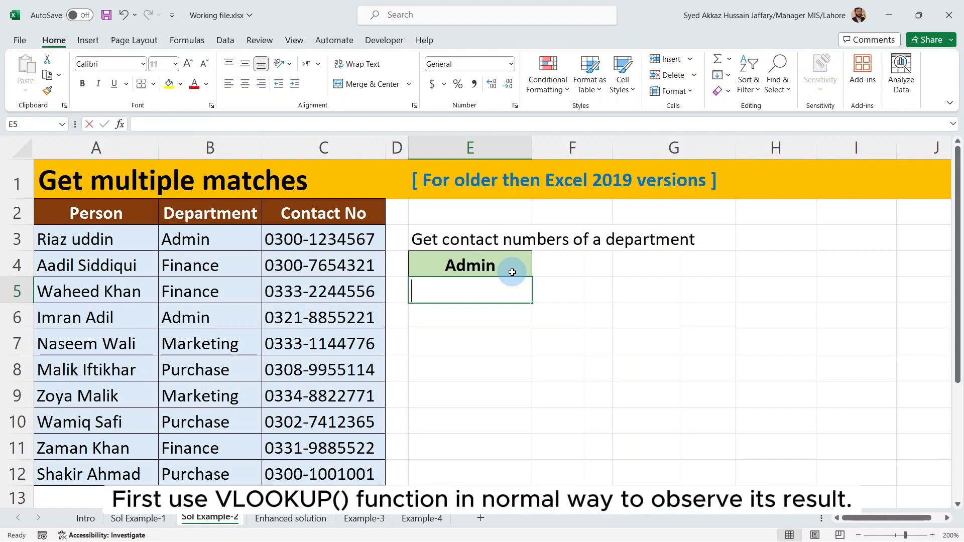
text(=vl)
key(Tab)
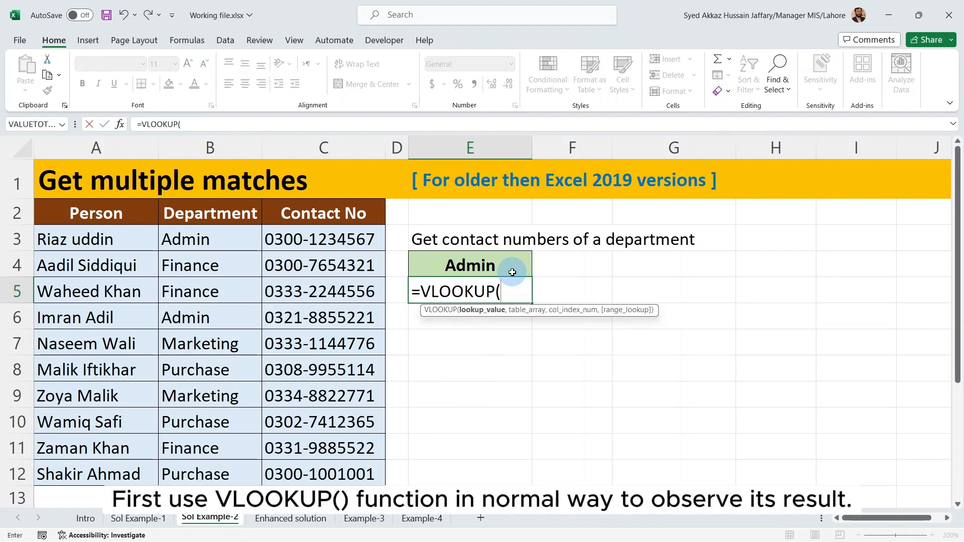
click(447, 267)
text(,)
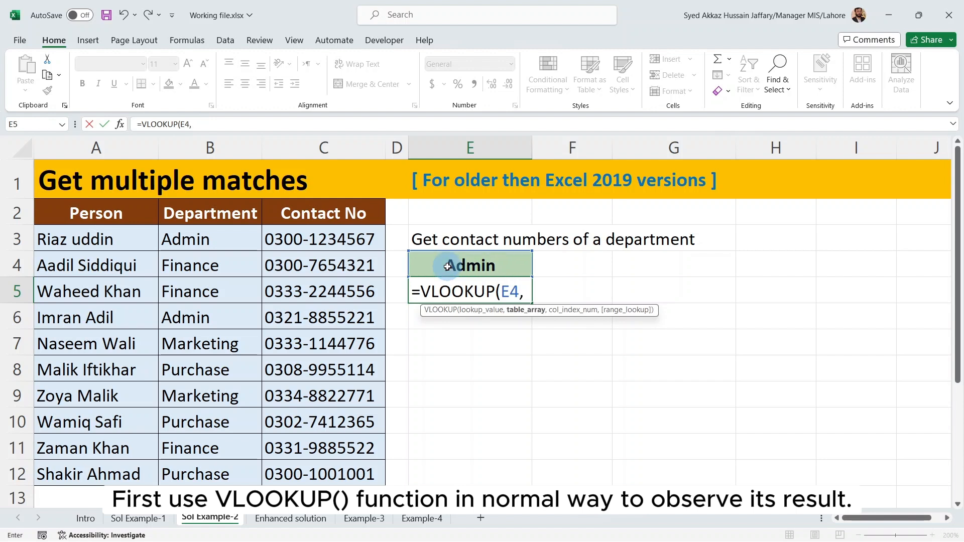
click(214, 239)
drag(214, 239, 275, 473)
text(,2,false)
key(Return)
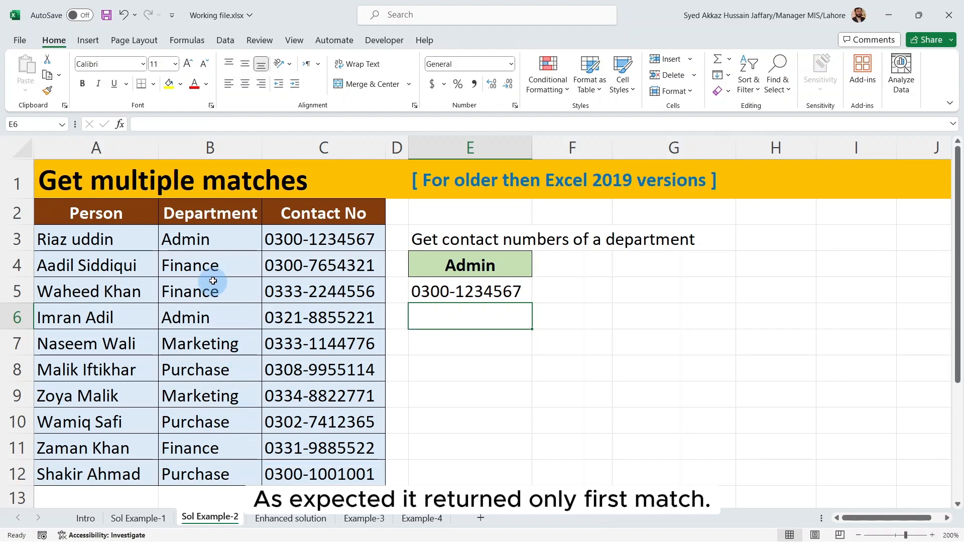
Insert an empty helper column before the Person column
click(296, 240)
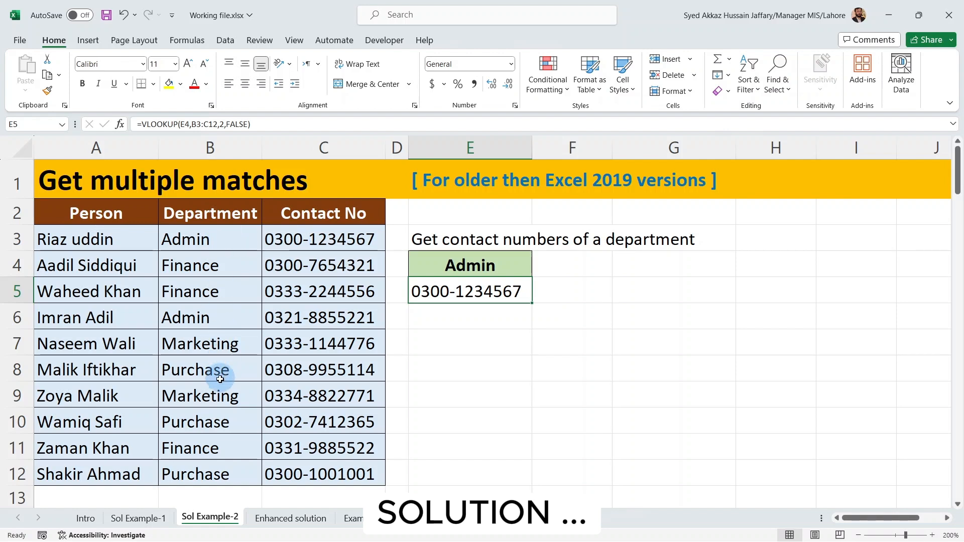
click(221, 269)
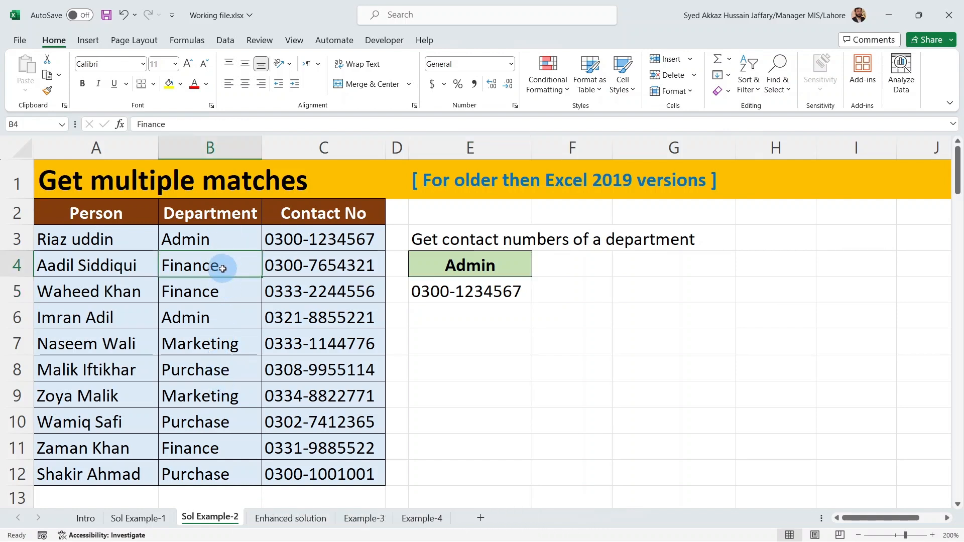
click(109, 152)
key(ctrl+shift+plus)
Enter =C3&COUNTIF(C3:C3,C3) in A3 to number the department name by occurrence
click(78, 241)
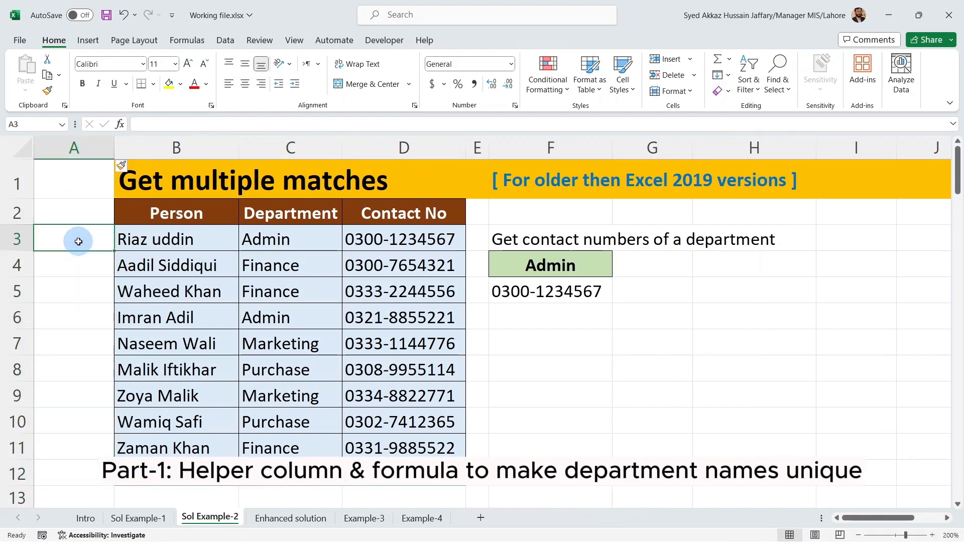
text(=)
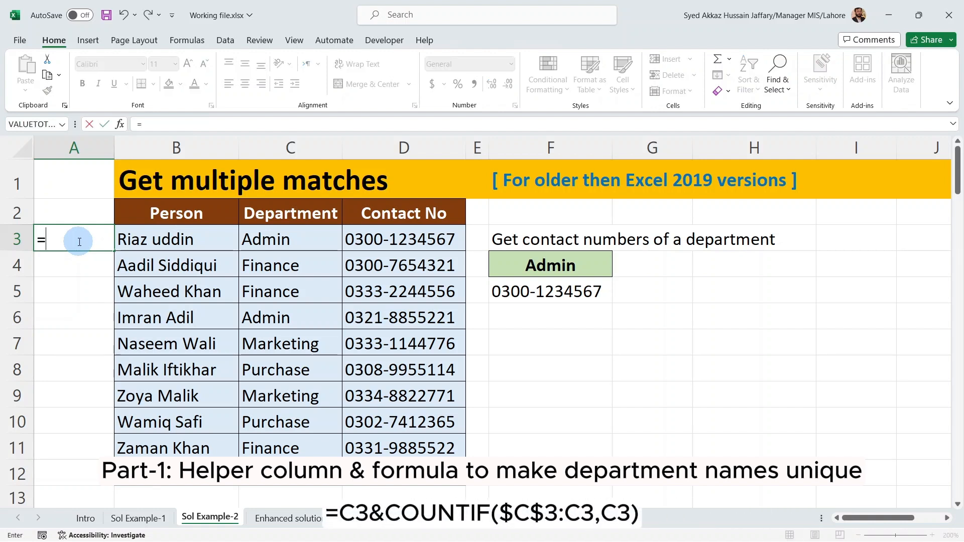
click(272, 241)
text(&counti)
key(Tab)
click(281, 240)
text(:)
click(281, 240)
text(,)
click(281, 240)
text())
key(Return)
key(Up)
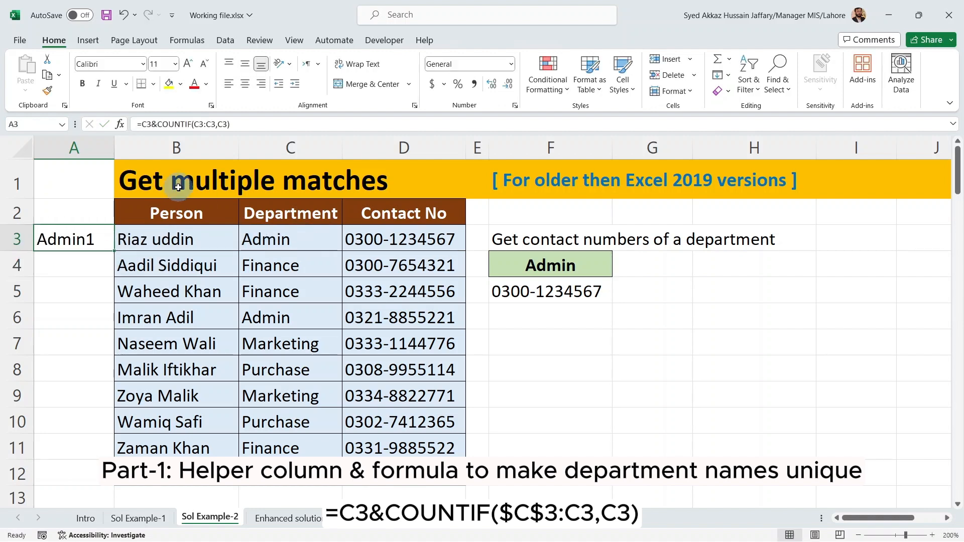
Make the start of the COUNTIF range in A3 absolute as $C$3
click(200, 125)
key(F4)
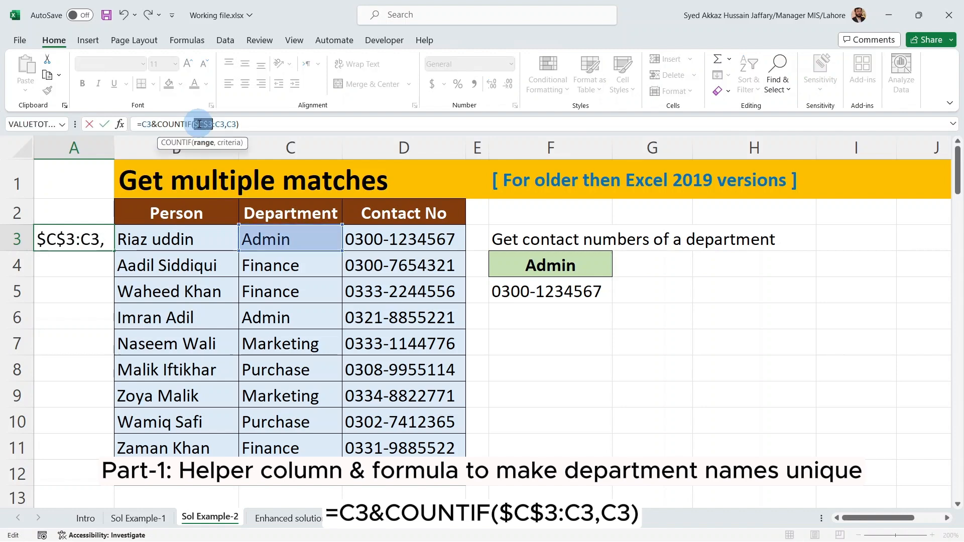
key(Return)
Copy the helper formula from A3 down through A12
key(Up)
key(ctrl+c)
key(shift+Down)
key(shift+Down)
key(shift+Down)
key(shift+Down)
key(shift+Down)
key(shift+Down)
key(shift+Down)
key(shift+Down)
key(shift+Down)
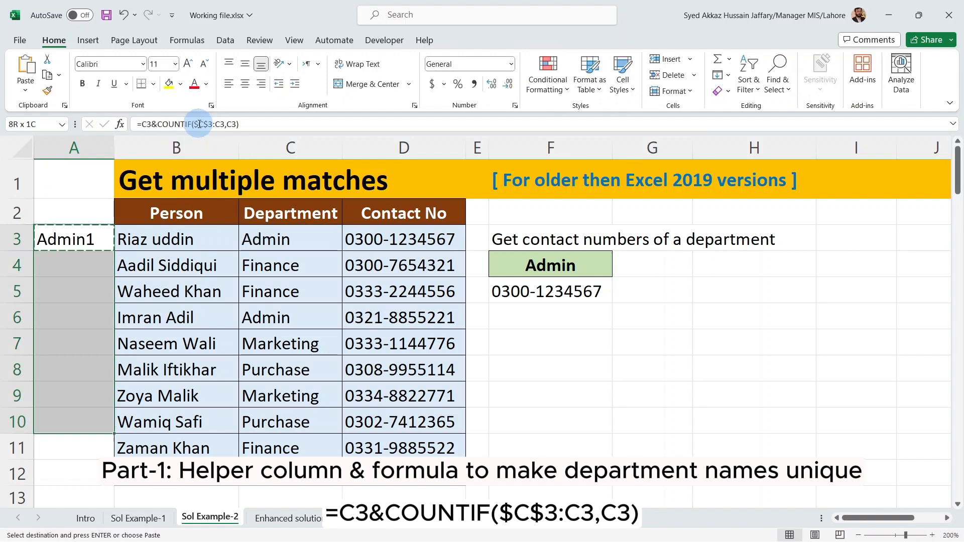
key(Return)
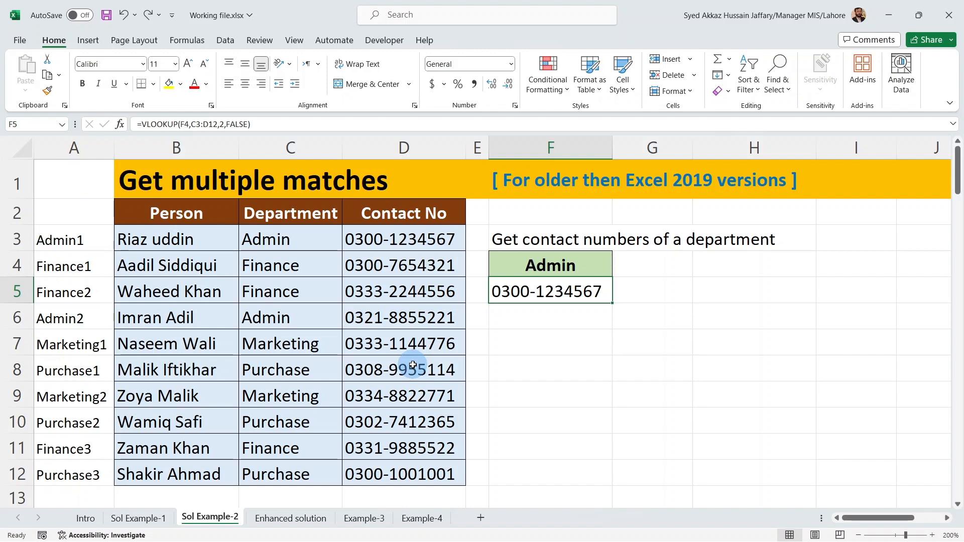
Replace the formula in F5 with =VLOOKUP(F4&ROW(A1:A20),A3:D12,4,FALSE) to return every match for the department
text(=vl)
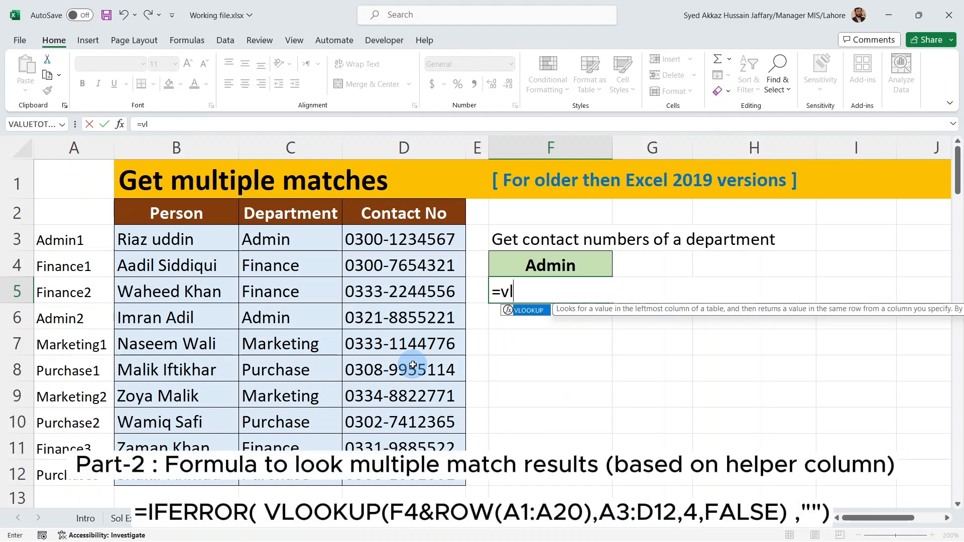
key(Tab)
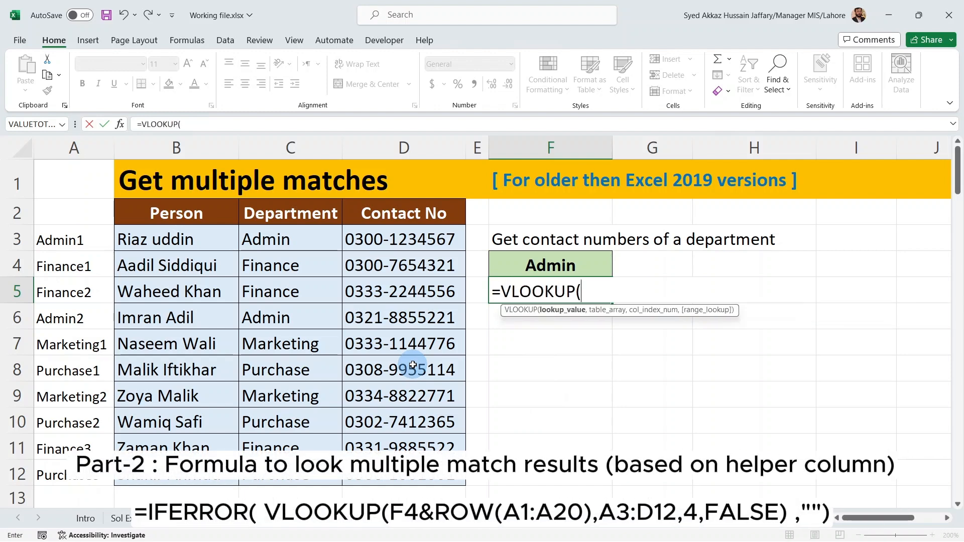
click(551, 265)
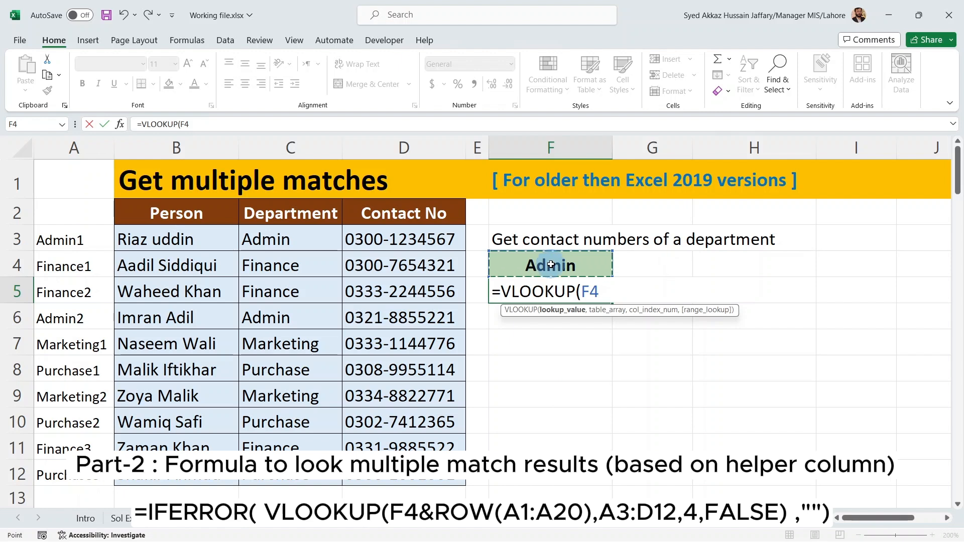
text(&)
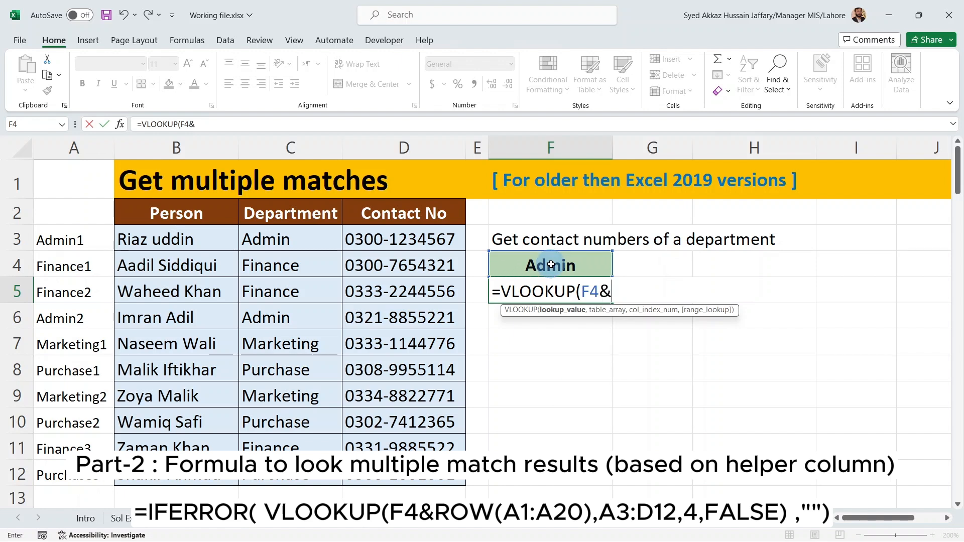
text(row(a1)
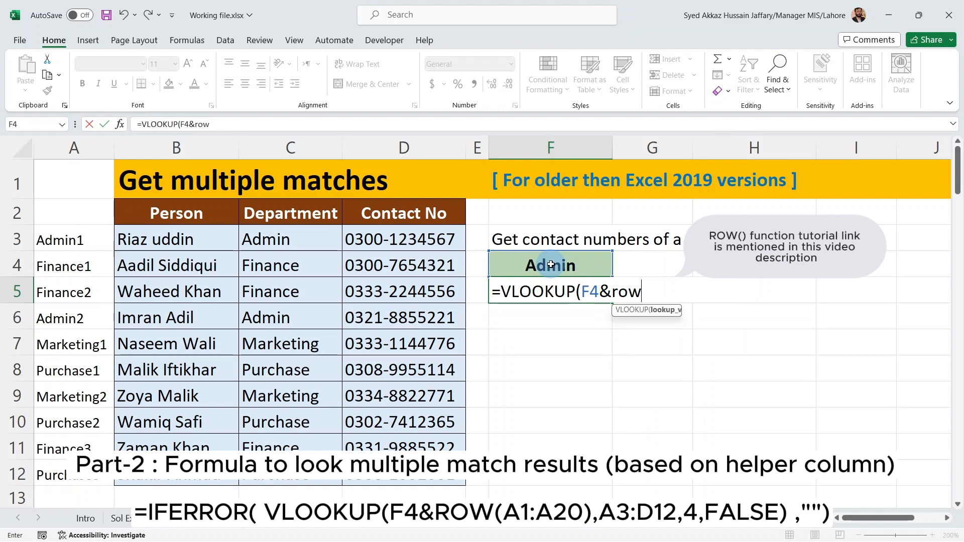
text(:a)
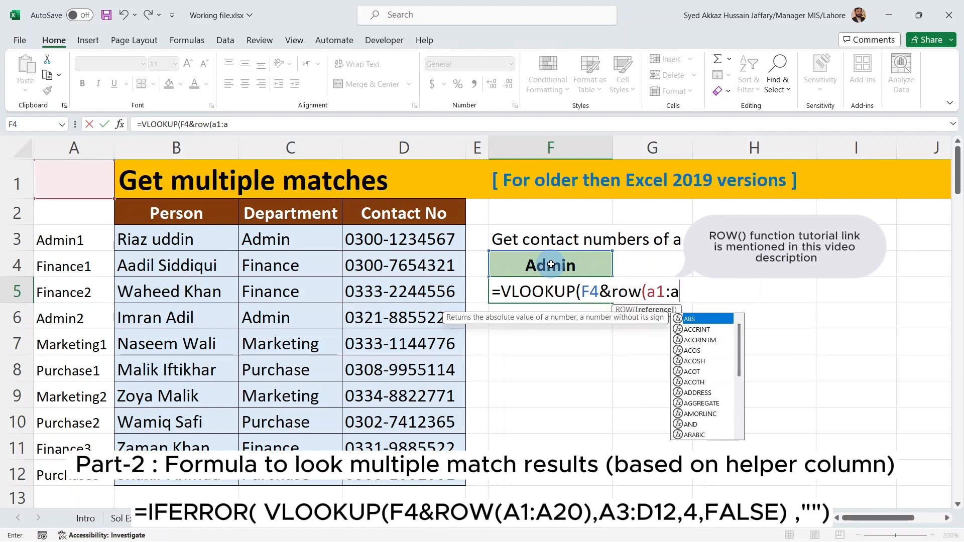
text(20))
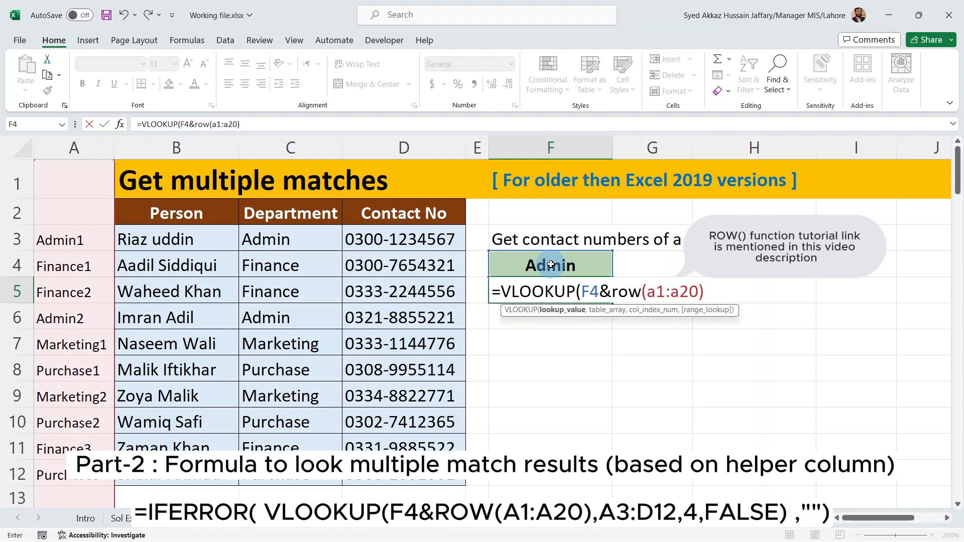
text(,)
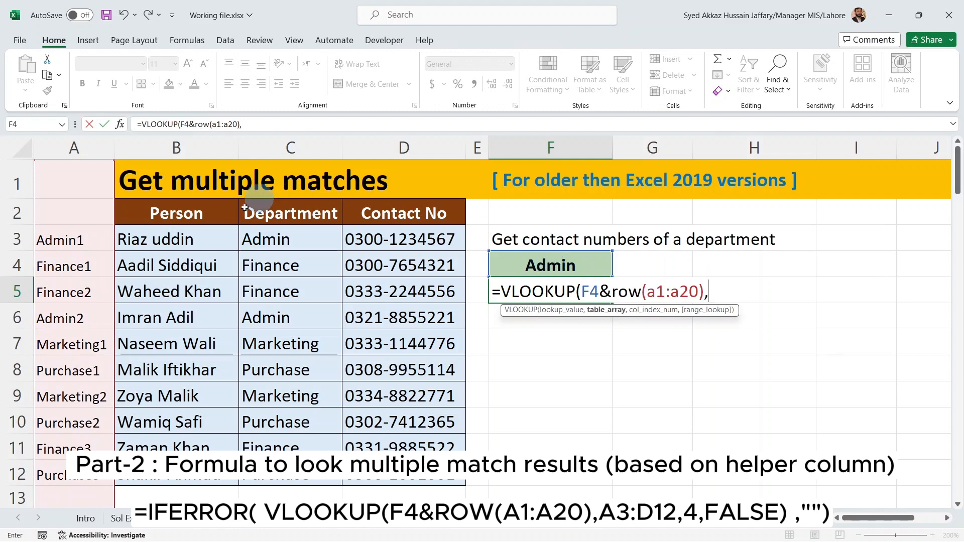
click(96, 246)
drag(96, 246, 404, 484)
text(,)
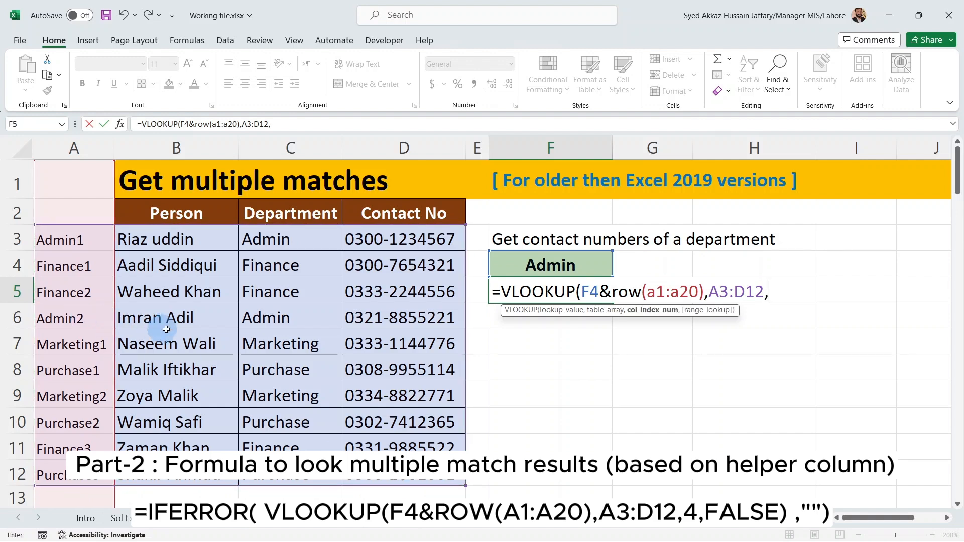
text(4,false))
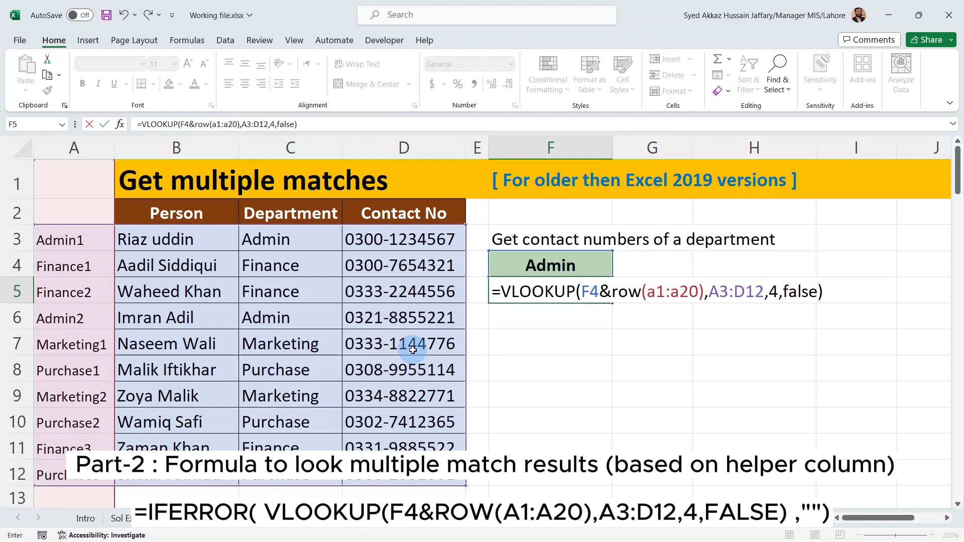
key(Return)
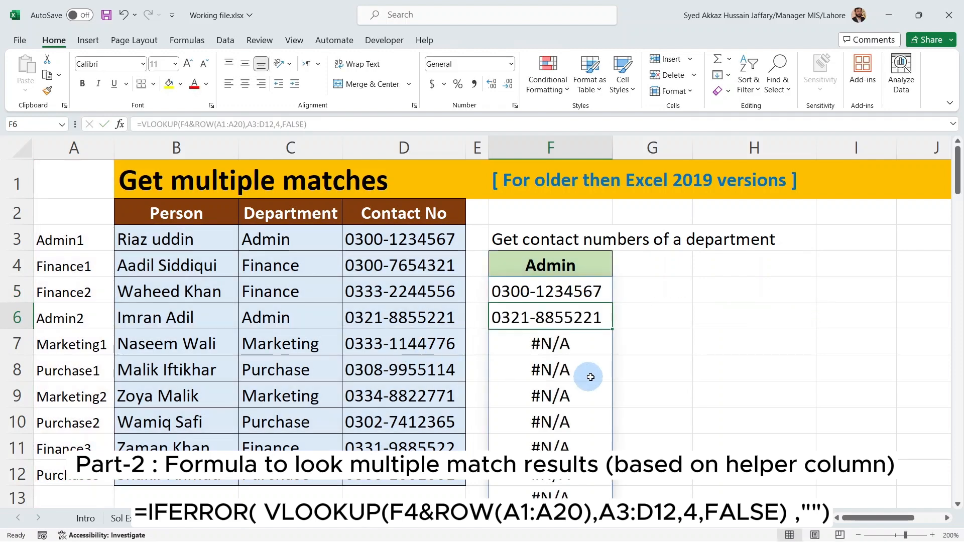
Wrap the VLOOKUP formula in F5 in IFERROR with "" as the value for errors
key(Up)
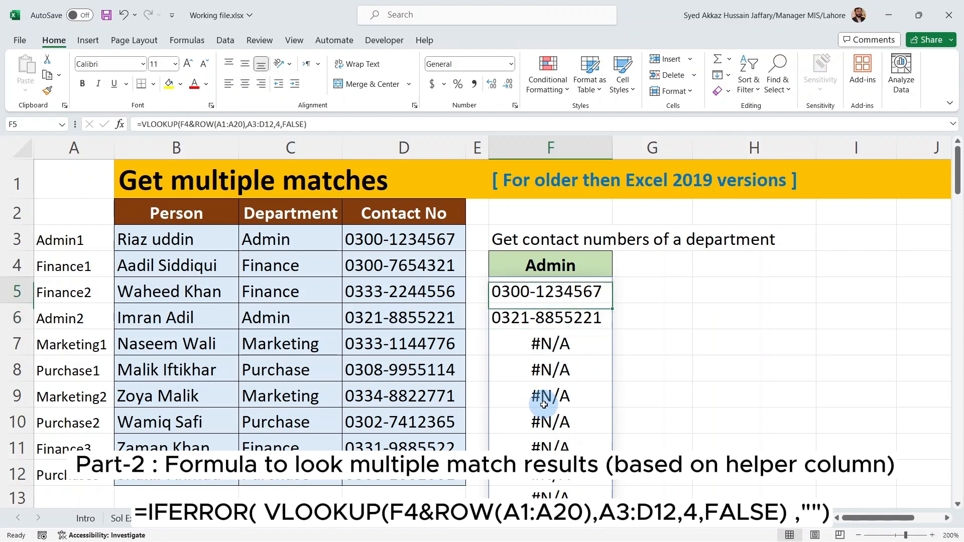
click(145, 128)
text(IFERROR()
key(End)
text(,""))
key(Return)
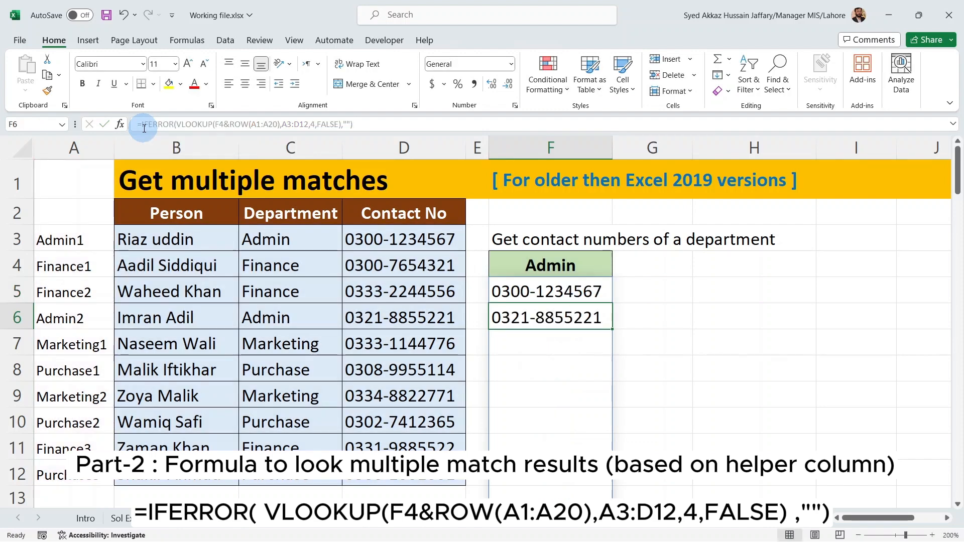
Test the lookup by setting the department in F4 to Finance and after that to Marketing
key(Up)
key(Up)
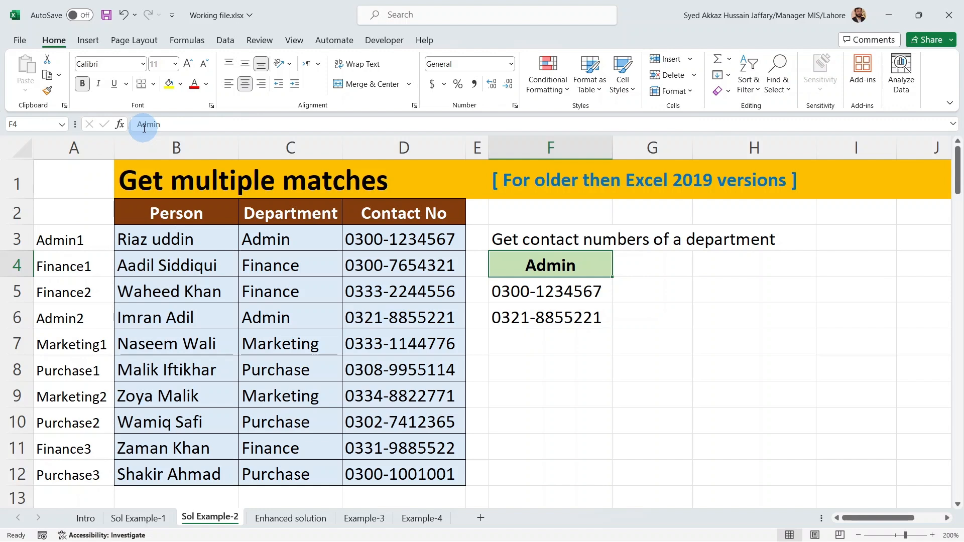
text(Finance)
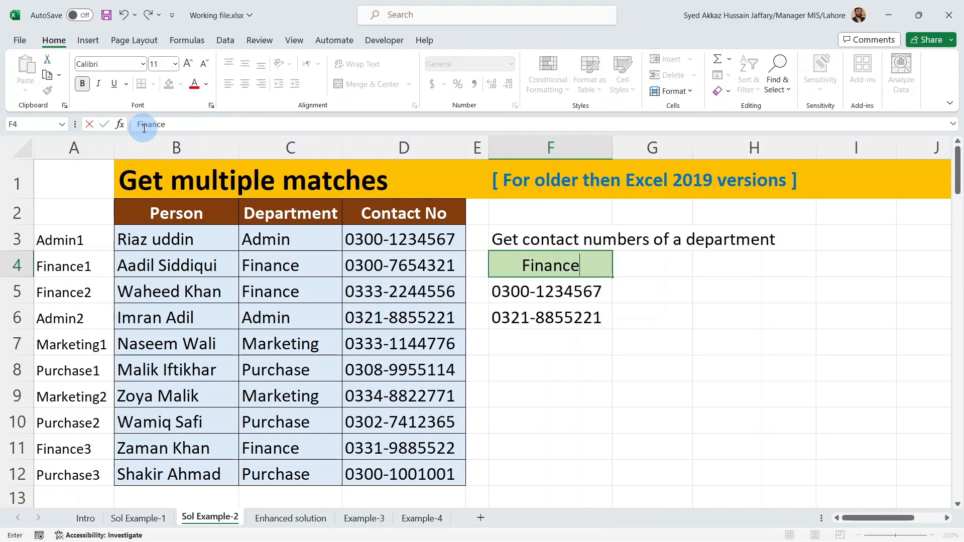
key(Return)
key(Up)
text(Marketing)
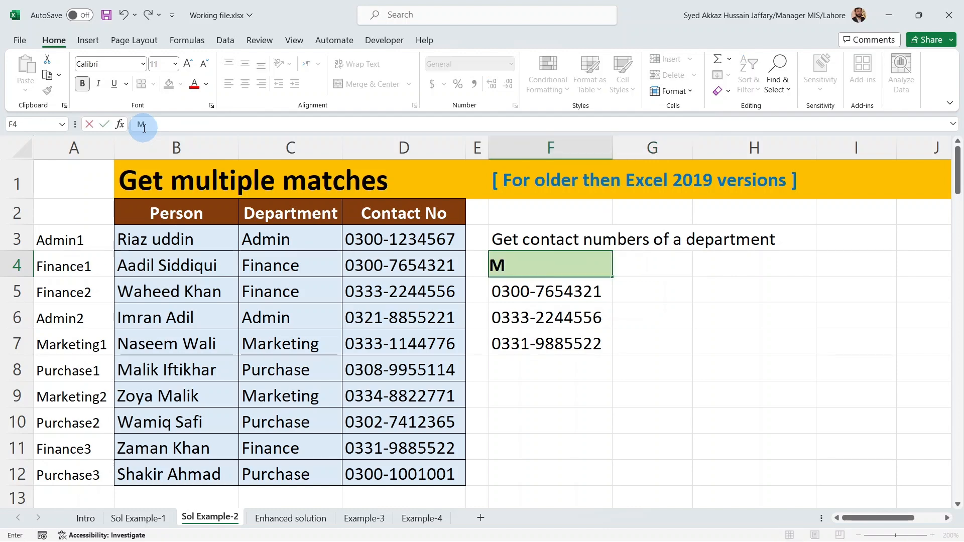
key(Tab)
key(Left)
key(Down)
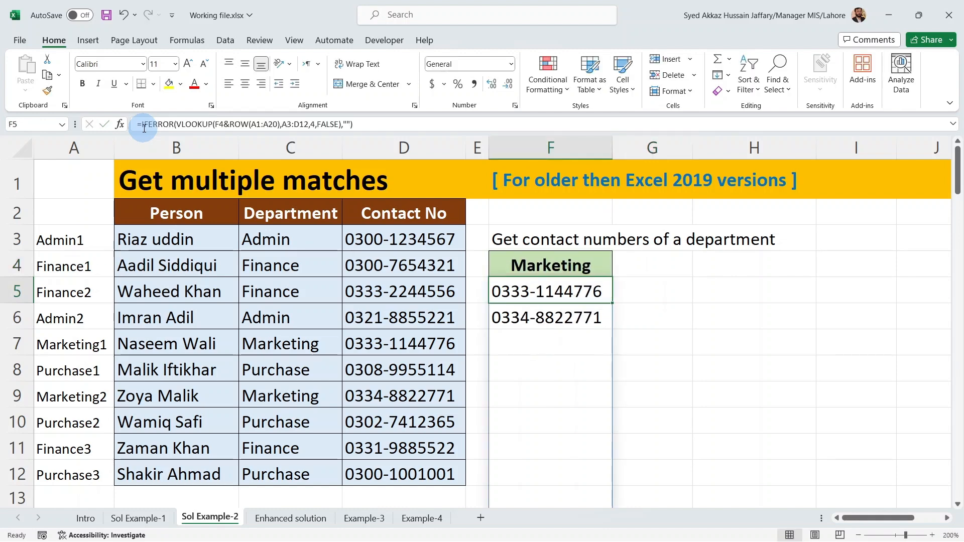
key(F2)
click(700, 301)
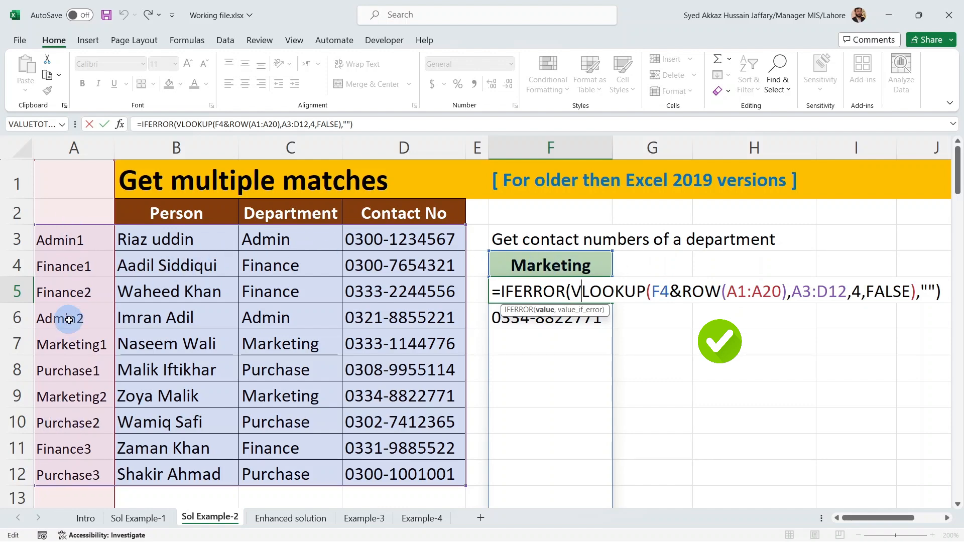
key(Tab)
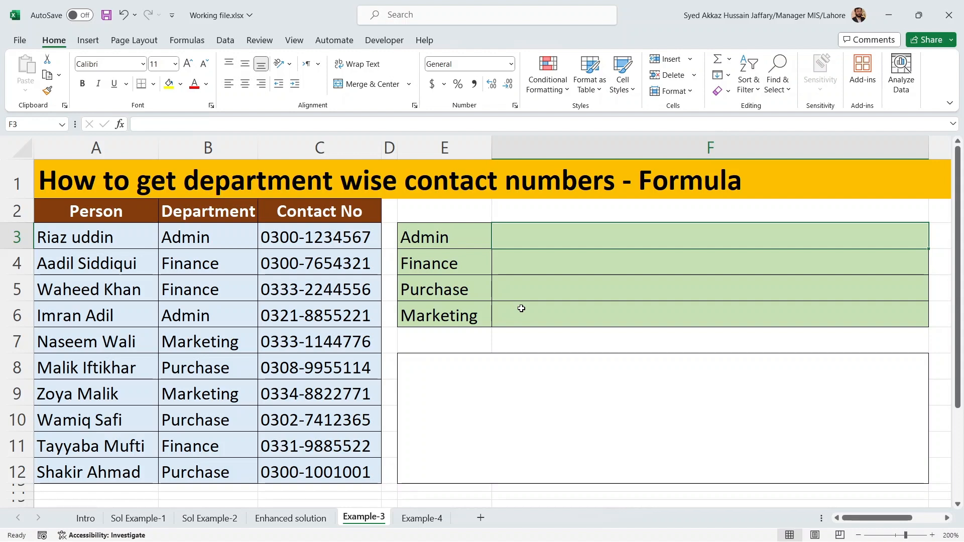
Enter =FILTER($C$3:$C$12,$B$3:$B$12=E3) in F3 of the Example-3 sheet to return the Admin contact numbers
text(=)
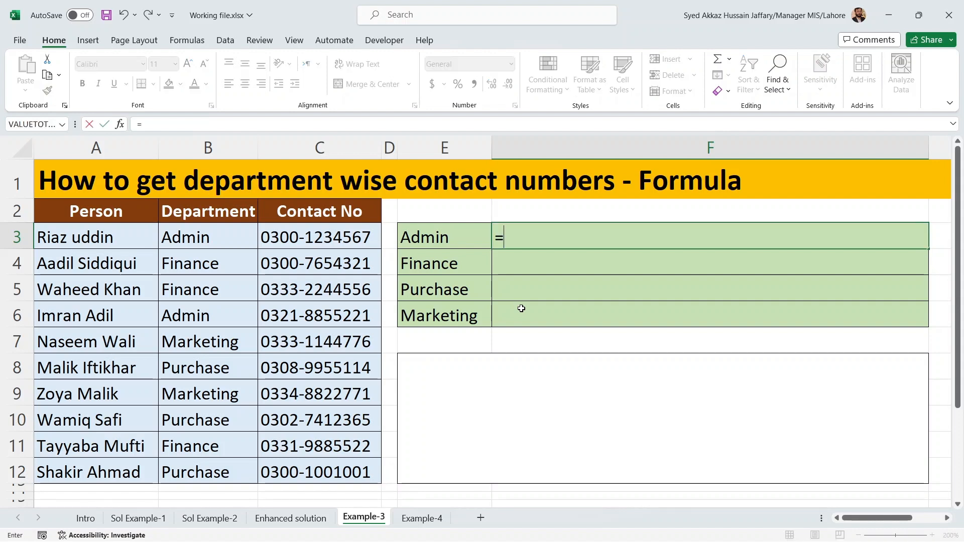
text(filt)
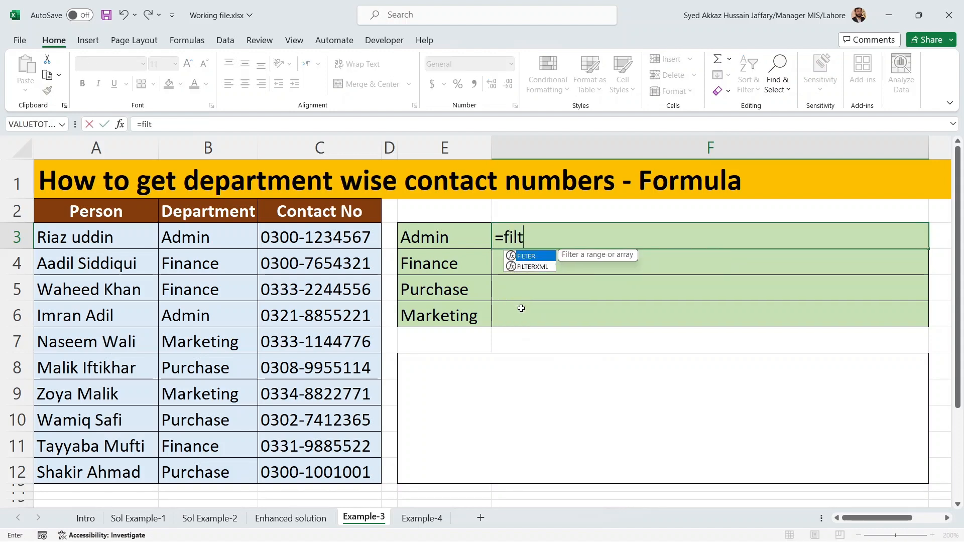
key(Tab)
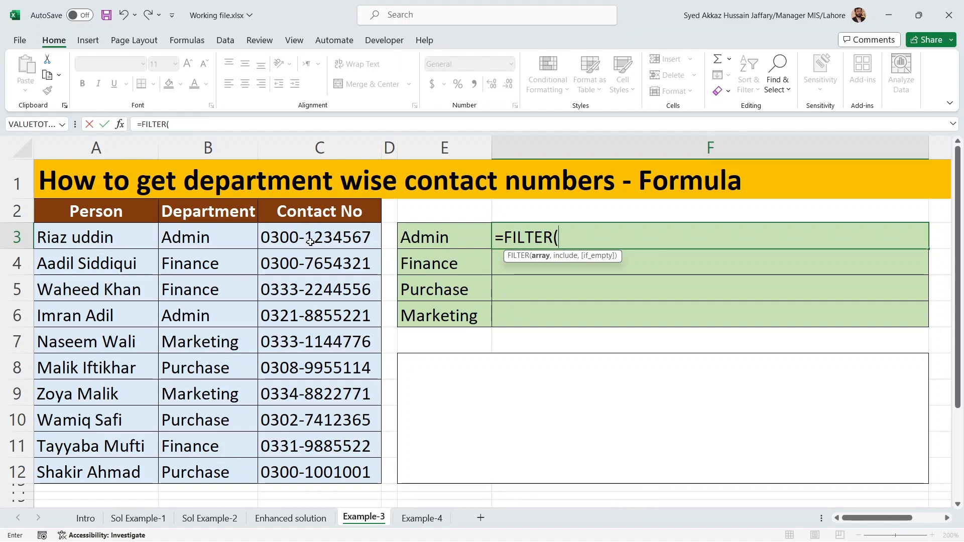
drag(310, 242, 320, 465)
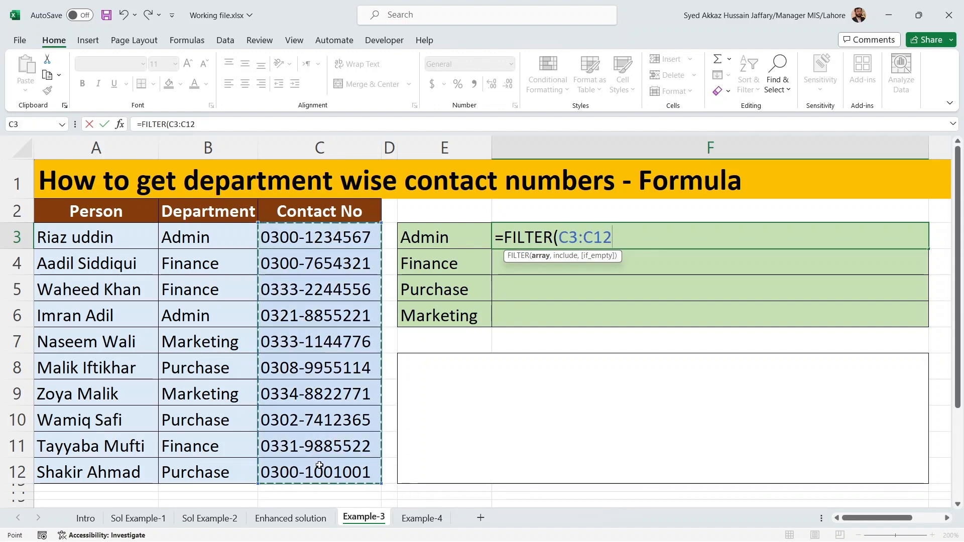
key(F4)
text(,)
drag(207, 241, 217, 470)
key(F4)
text(=)
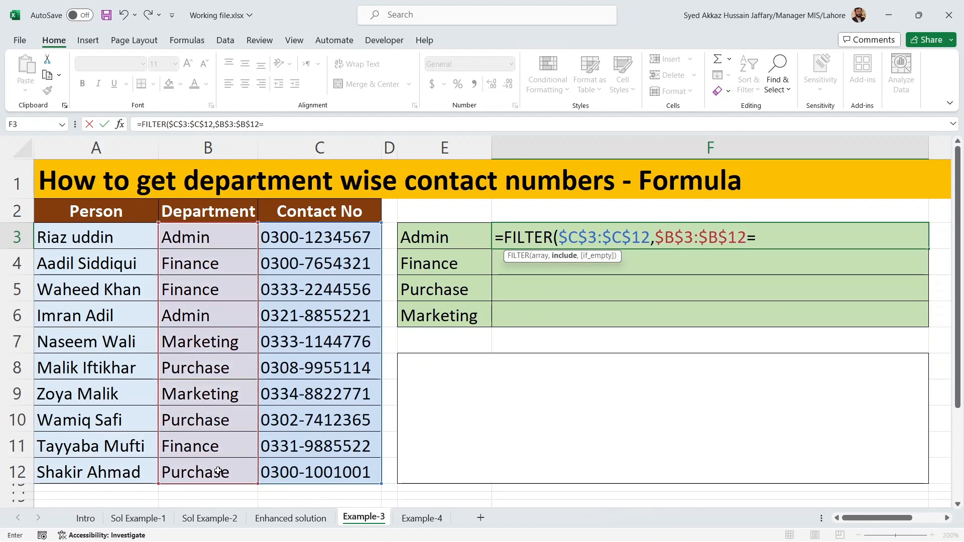
click(437, 232)
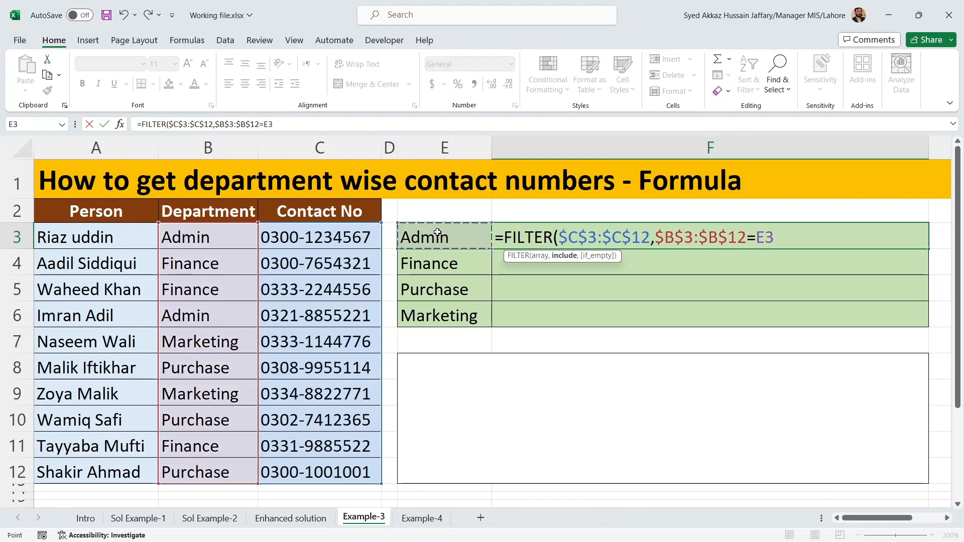
key(Return)
Wrap the FILTER formula in F3 in TEXTJOIN with ", " as delimiter and TRUE to ignore empty cells
click(548, 243)
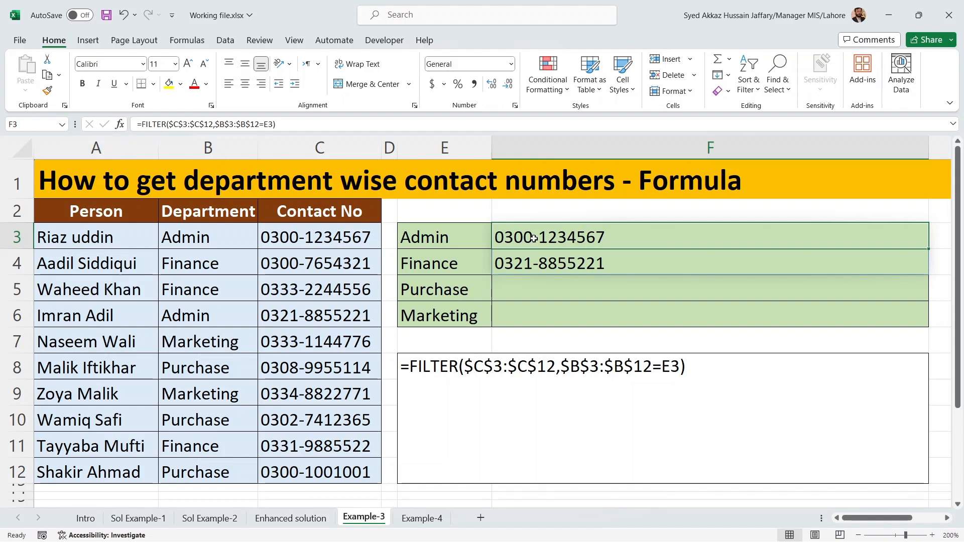
click(142, 124)
text(text)
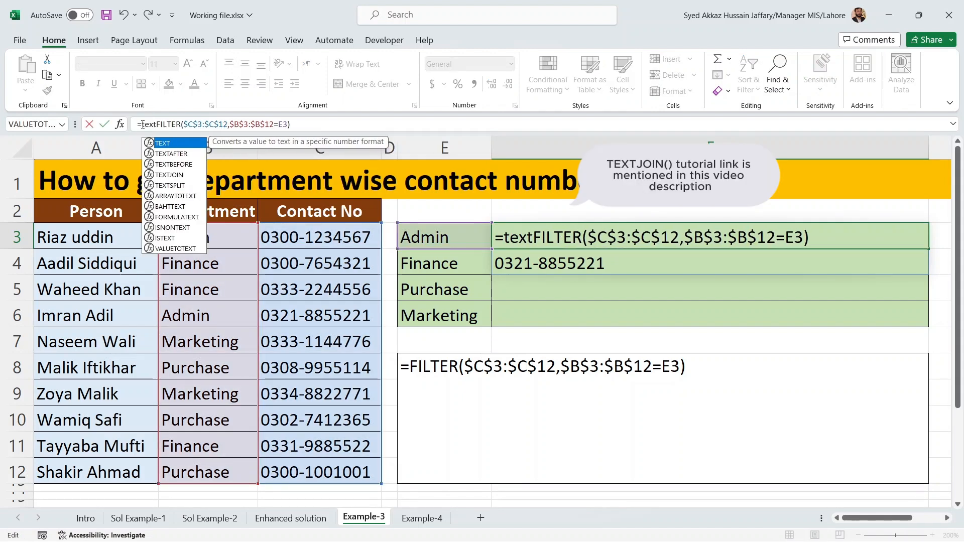
text(j)
key(Tab)
text(", )
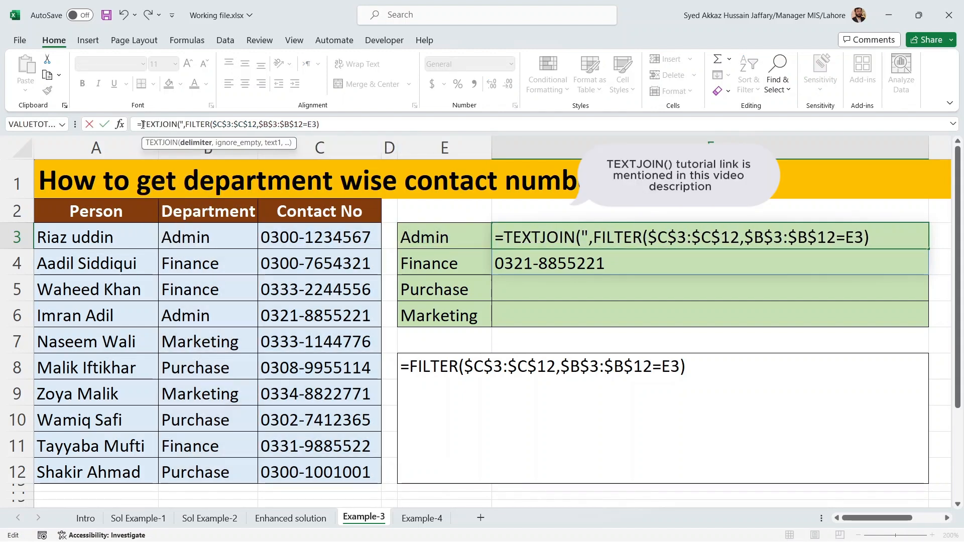
text(")
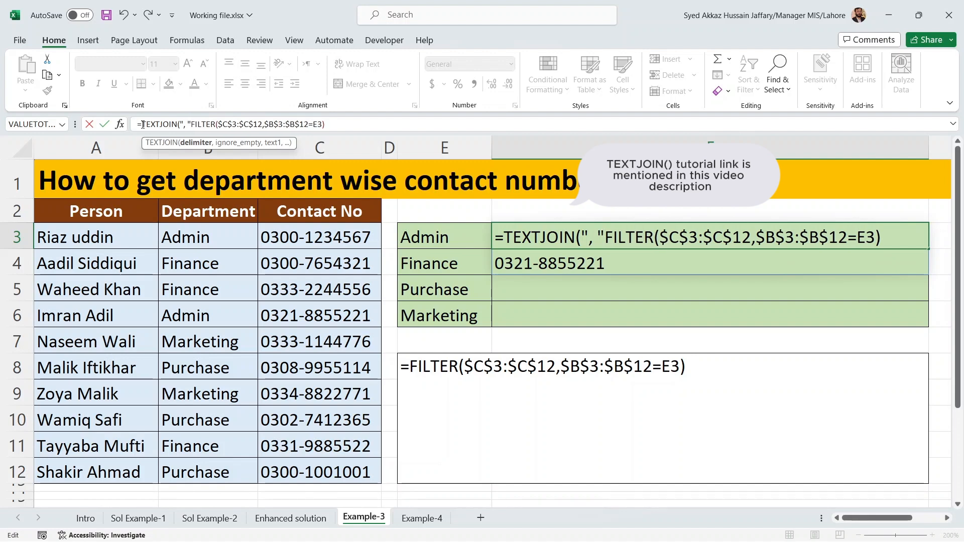
text(,)
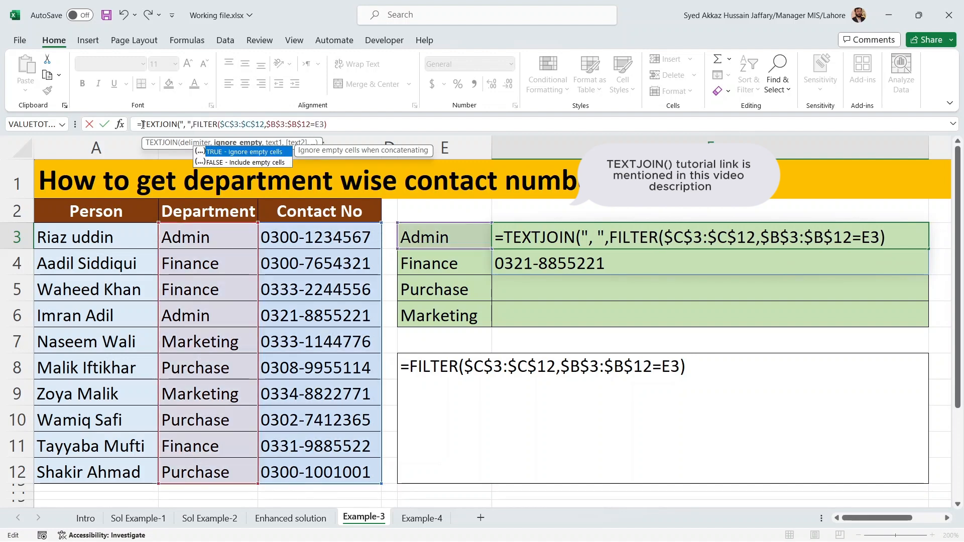
key(Tab)
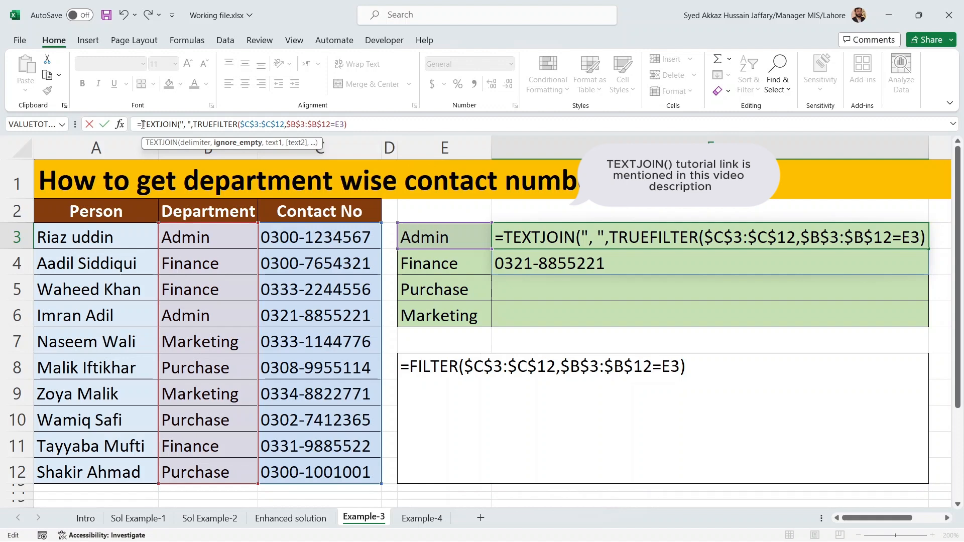
text(,)
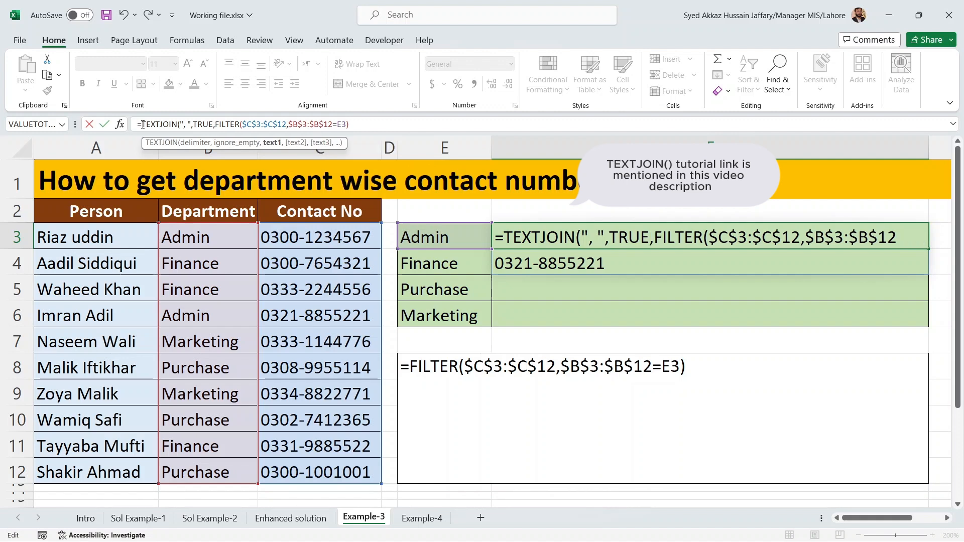
key(Return)
key(Return)
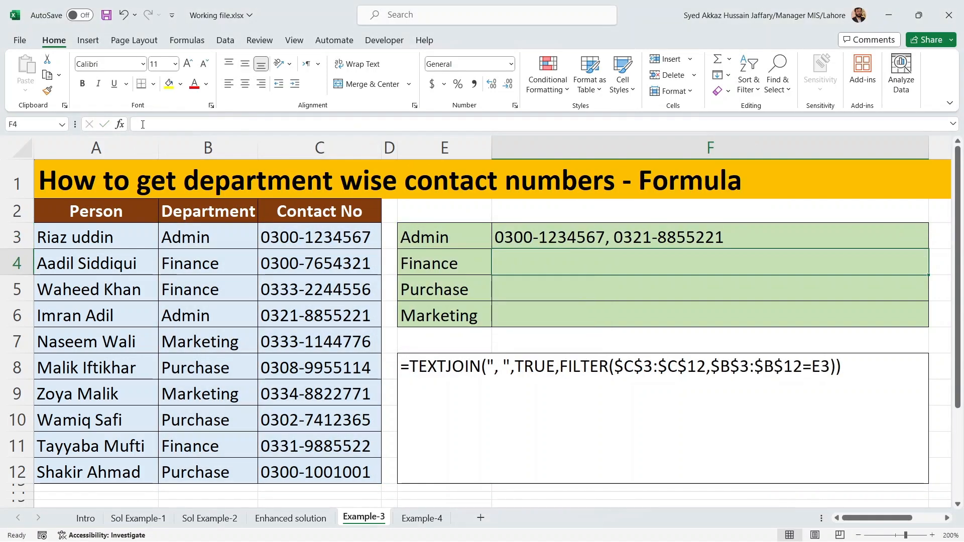
Copy the TEXTJOIN formula from F3 to F4:F6 for the Finance, Purchase and Marketing departments
key(Up)
key(ctrl+c)
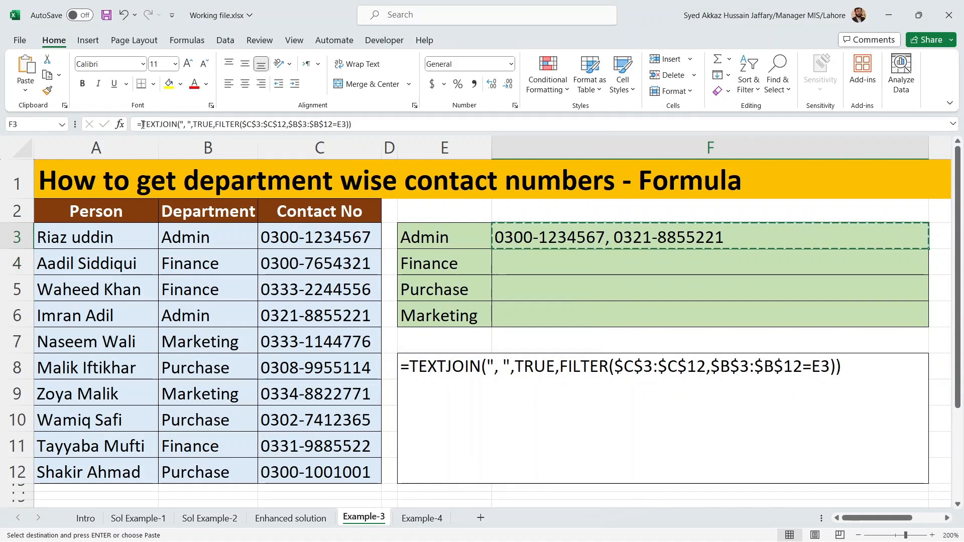
key(Down)
key(shift+Down)
key(shift+Down)
key(Return)
key(shift+Up)
key(shift+Up)
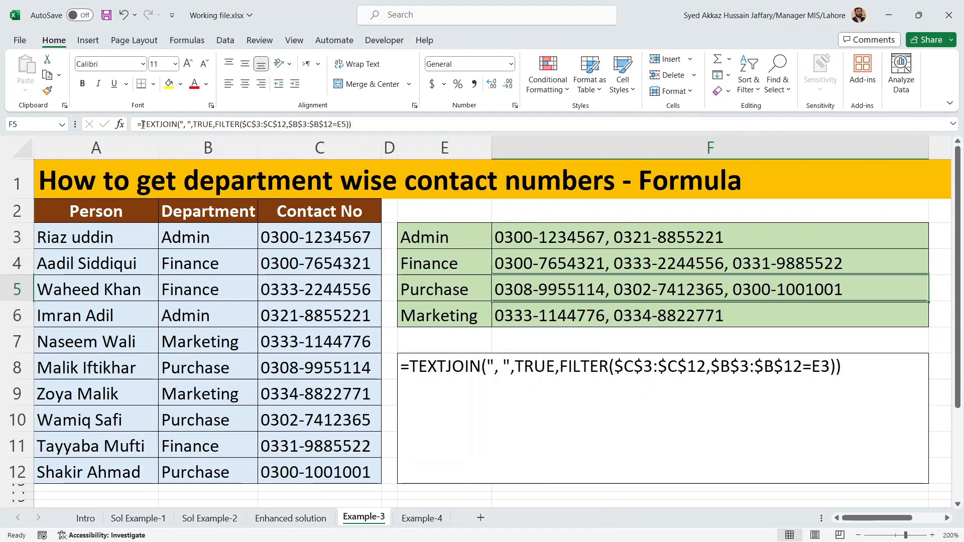
key(Up)
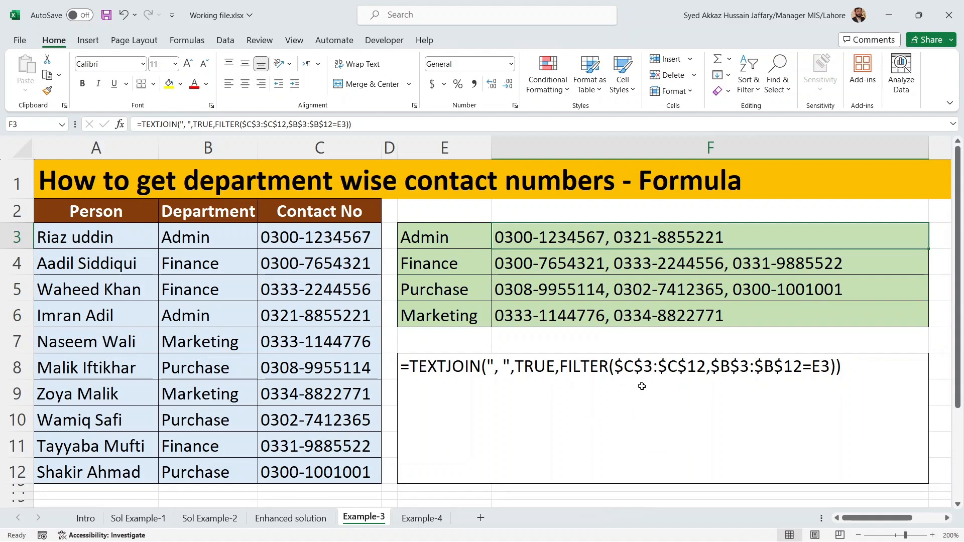
On the Example-4 sheet, enter =FILTER($B$3:$B$13,$A$3:$A$13=D3) in E3 to list the first player's games
key(ctrl+Page_Down)
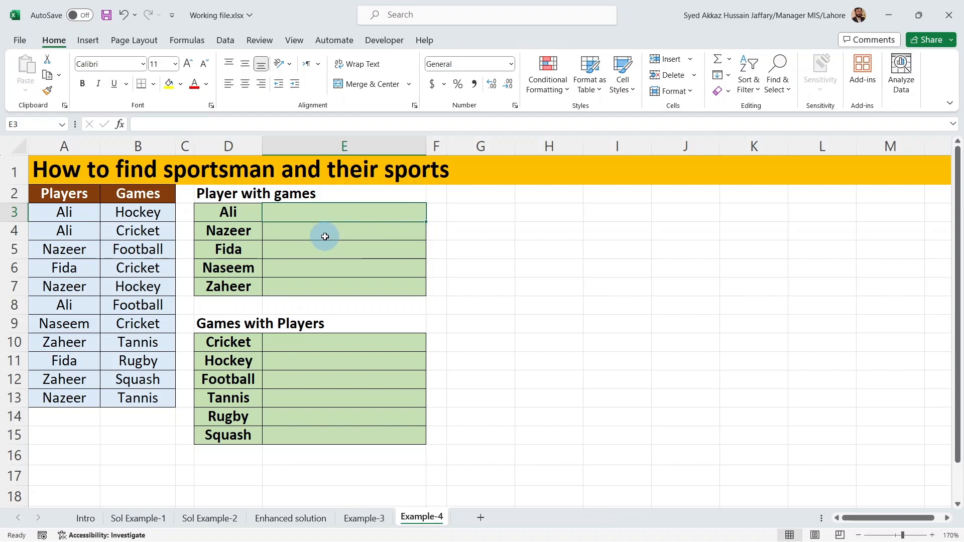
text(=fil)
key(Tab)
drag(111, 218, 133, 398)
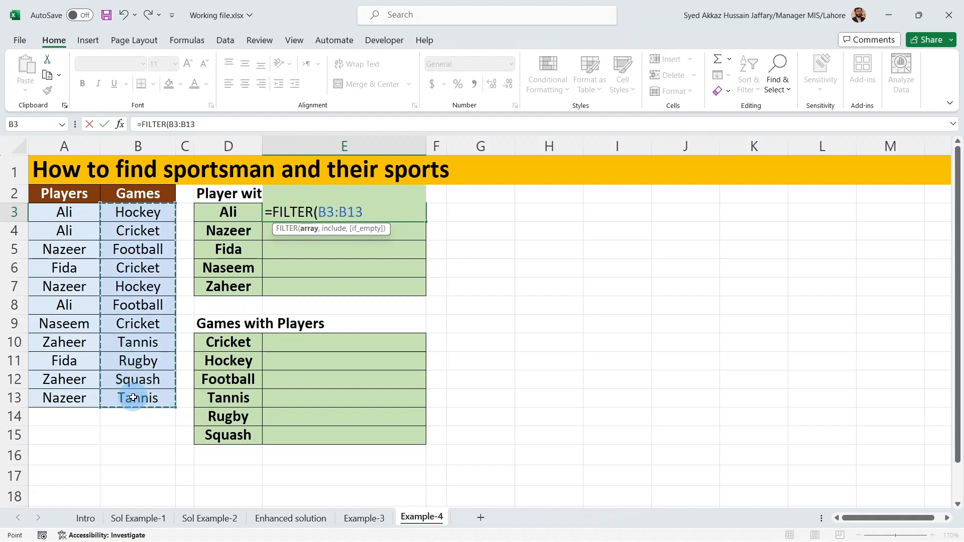
key(F4)
text(,)
drag(63, 212, 67, 395)
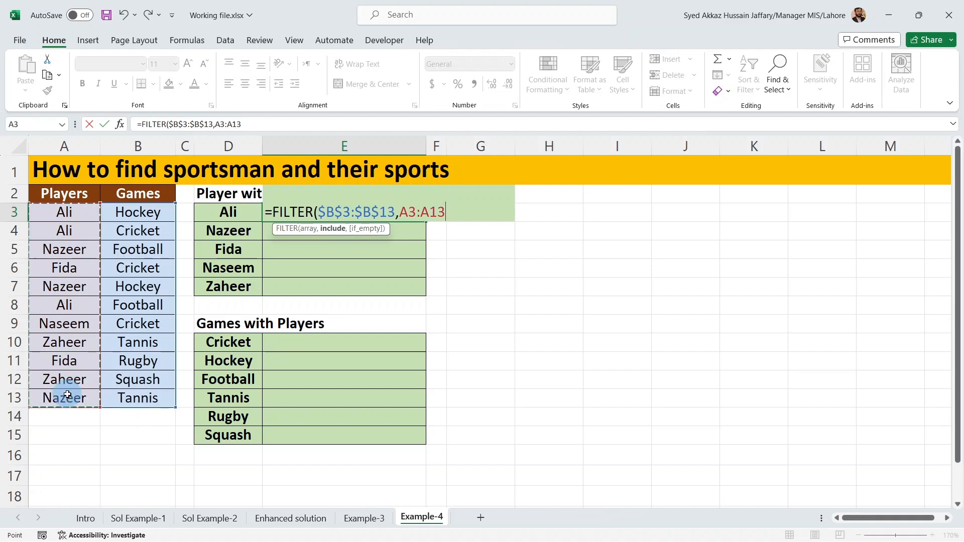
key(F4)
text(=)
click(233, 212)
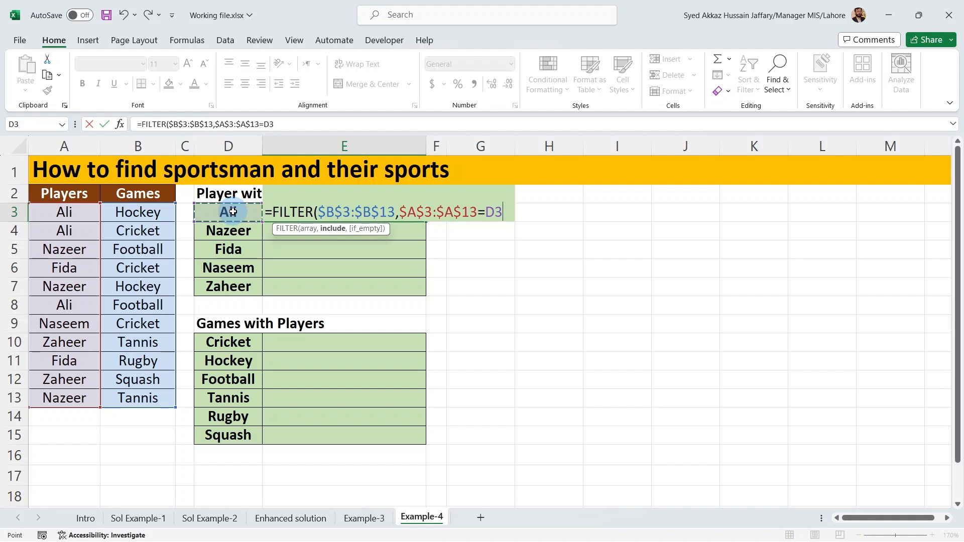
key(Return)
Wrap the FILTER formula in E3 in TEXTJOIN with ", " as delimiter and TRUE to ignore empty cells
key(Up)
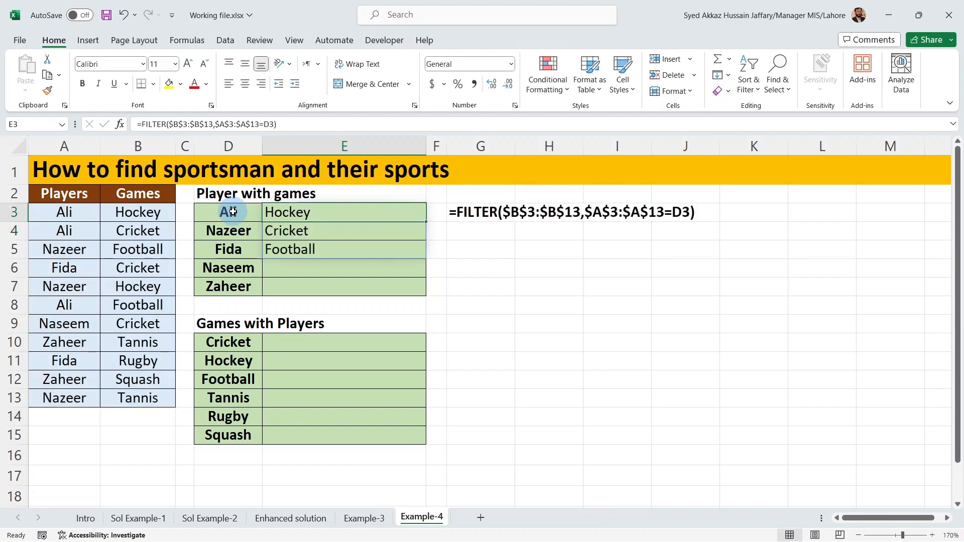
click(141, 124)
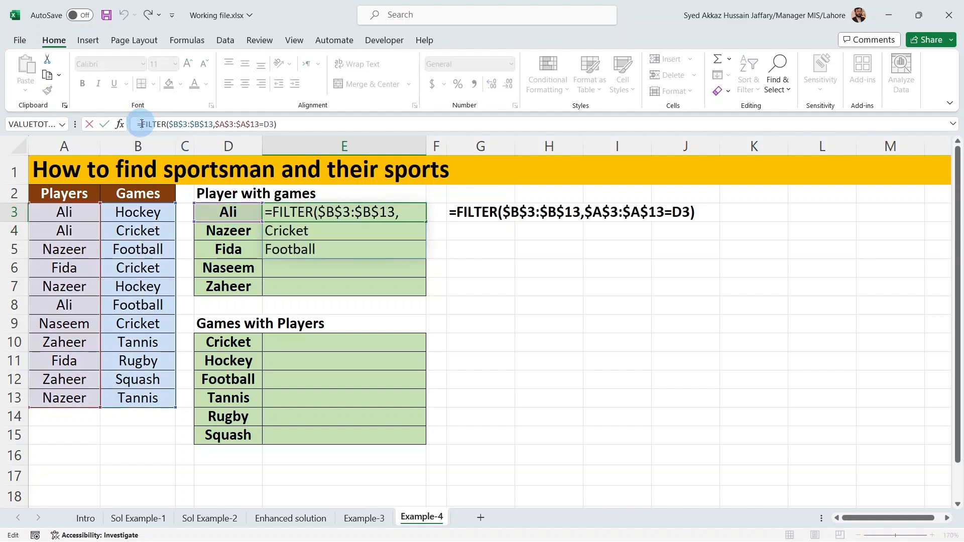
text(texj)
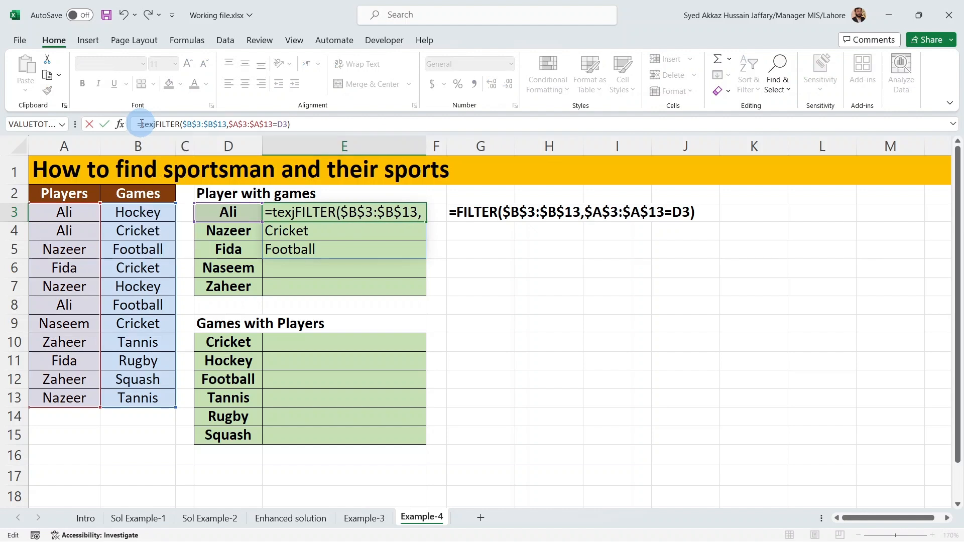
key(BackSpace)
text(j)
key(Tab)
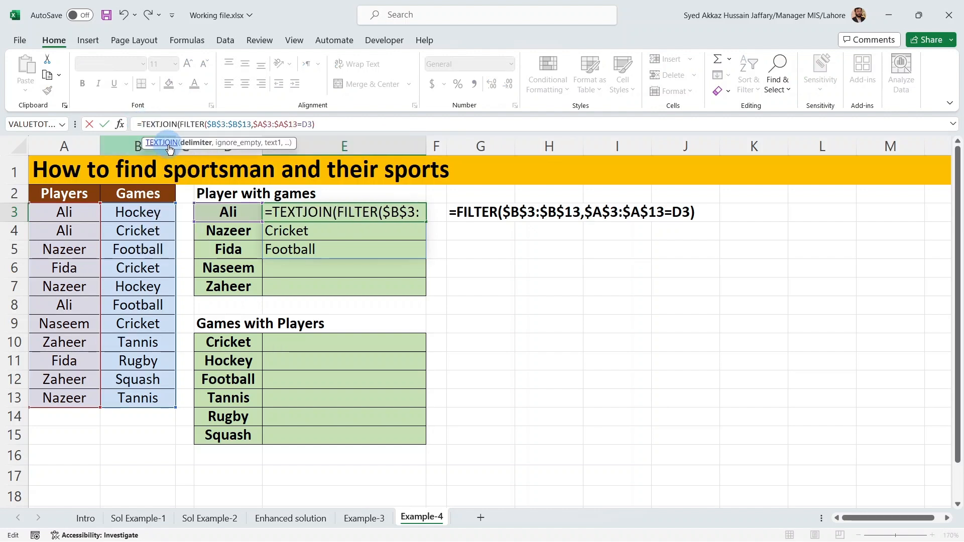
text(", ",TRUE,)
key(Return)
key(Return)
Copy the TEXTJOIN formula from E3 to E4:E7 for the remaining players
key(ctrl+c)
key(Down)
key(shift+Down)
key(shift+Down)
key(shift+Down)
key(Return)
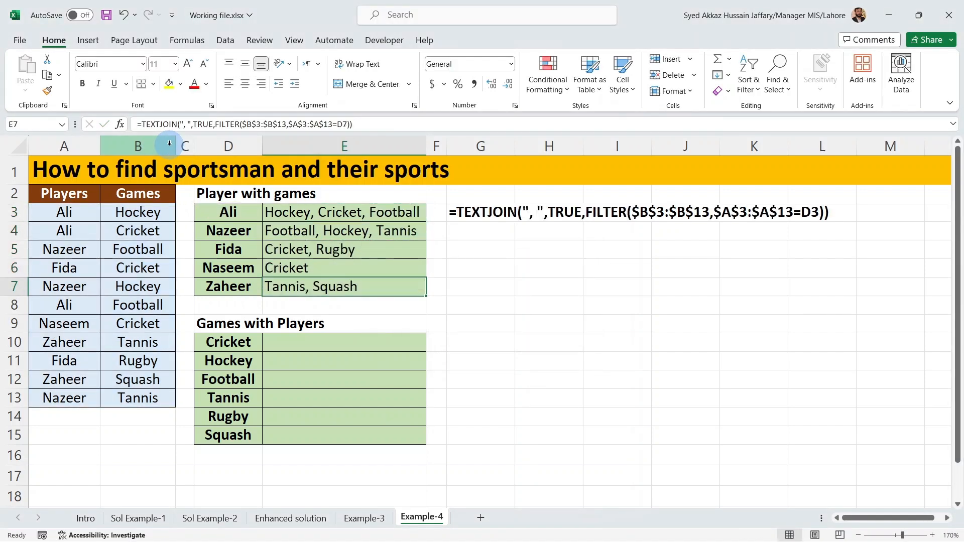
Enter =FILTER($A$3:$A$13,$B$3:$B$13=D10) in E10 to list the players of Cricket
key(Down)
key(Down)
key(Down)
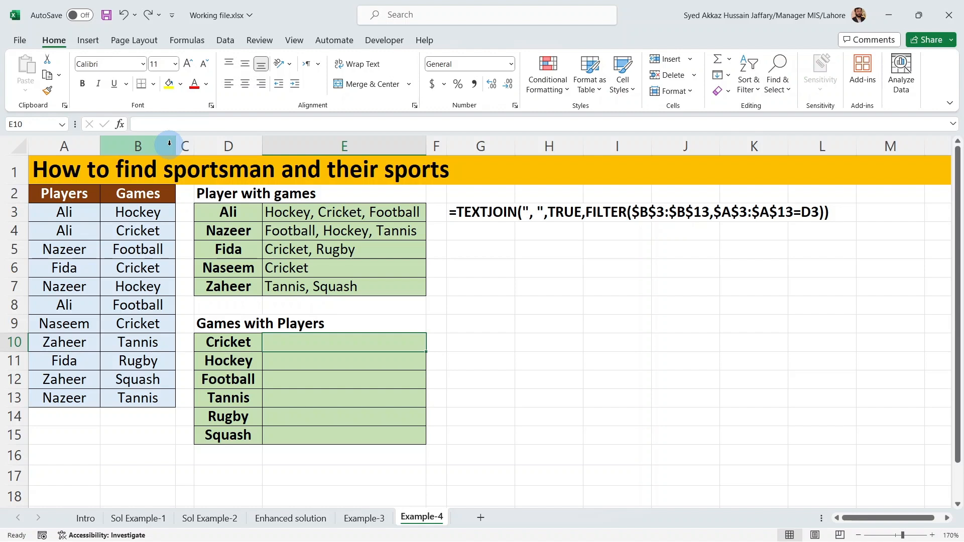
text(=)
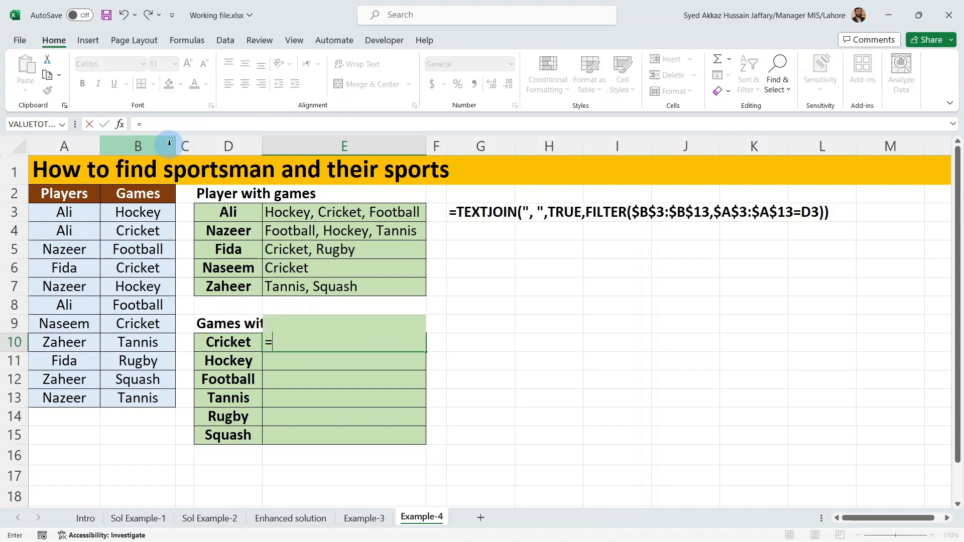
text(fil)
key(Tab)
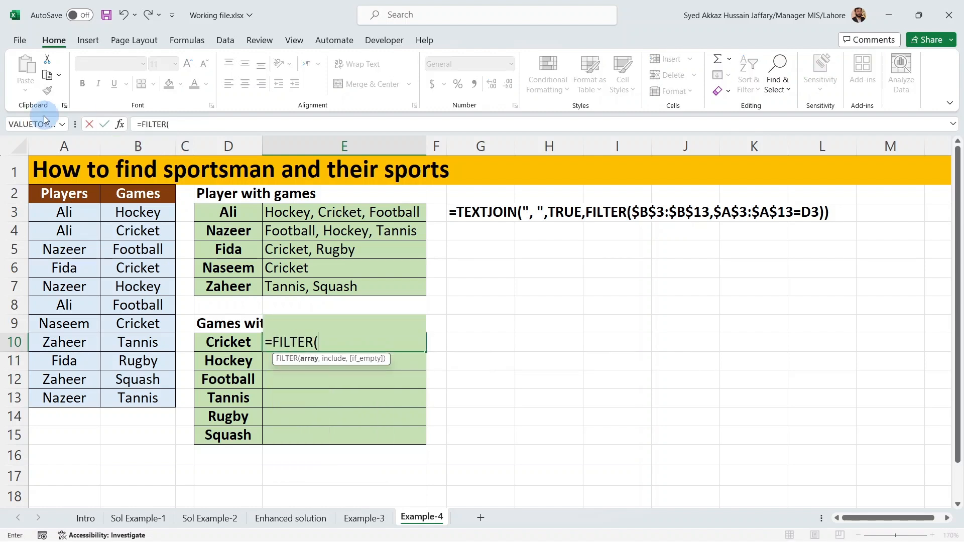
drag(63, 213, 59, 394)
key(F4)
text(,)
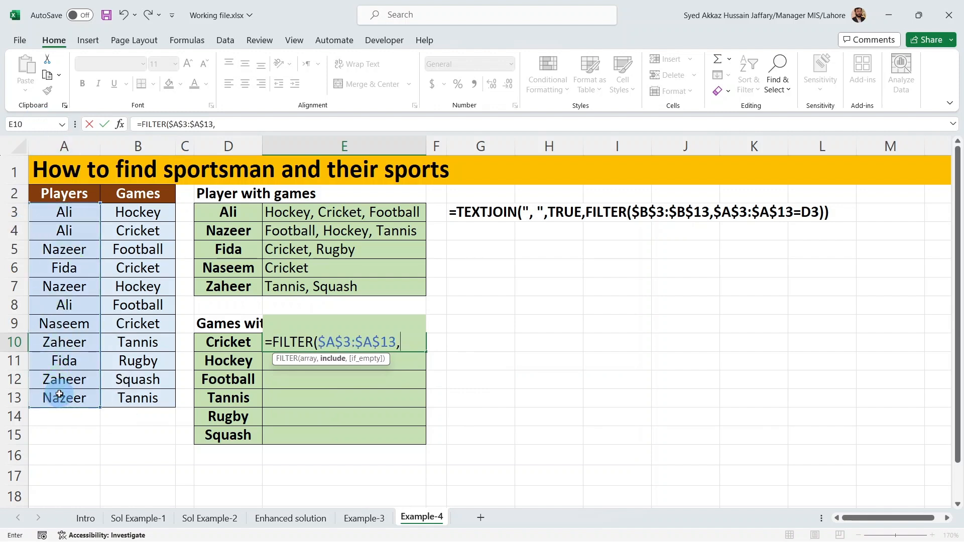
drag(132, 214, 139, 393)
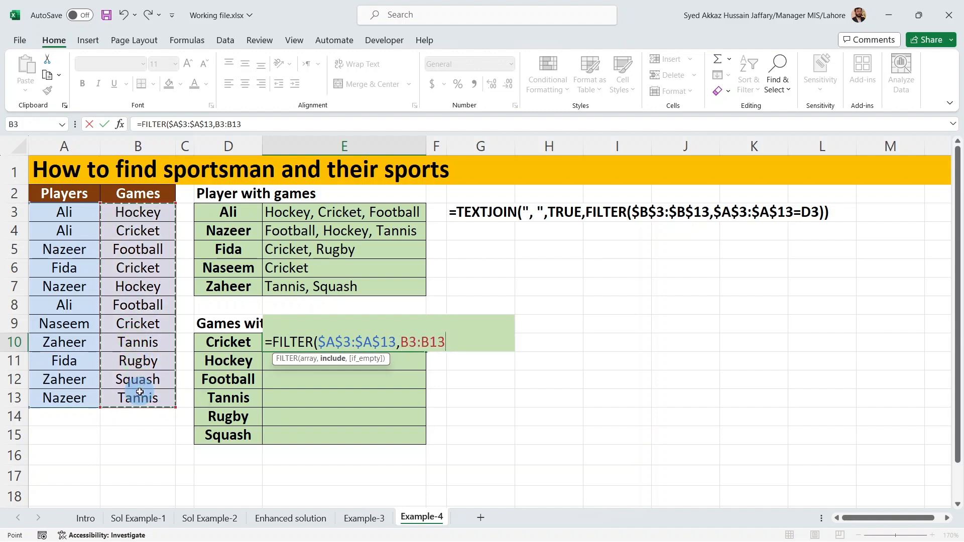
key(F4)
text(=)
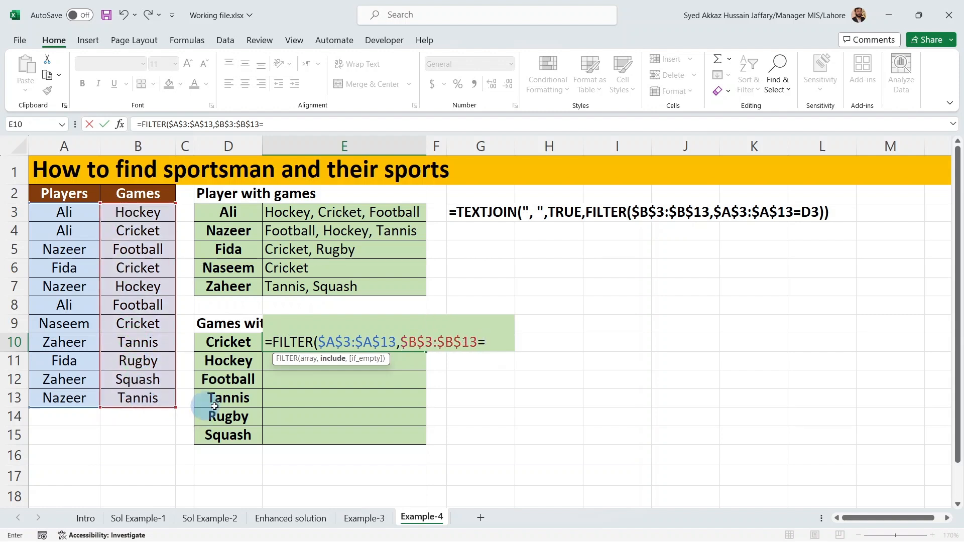
click(236, 341)
key(ctrl+Return)
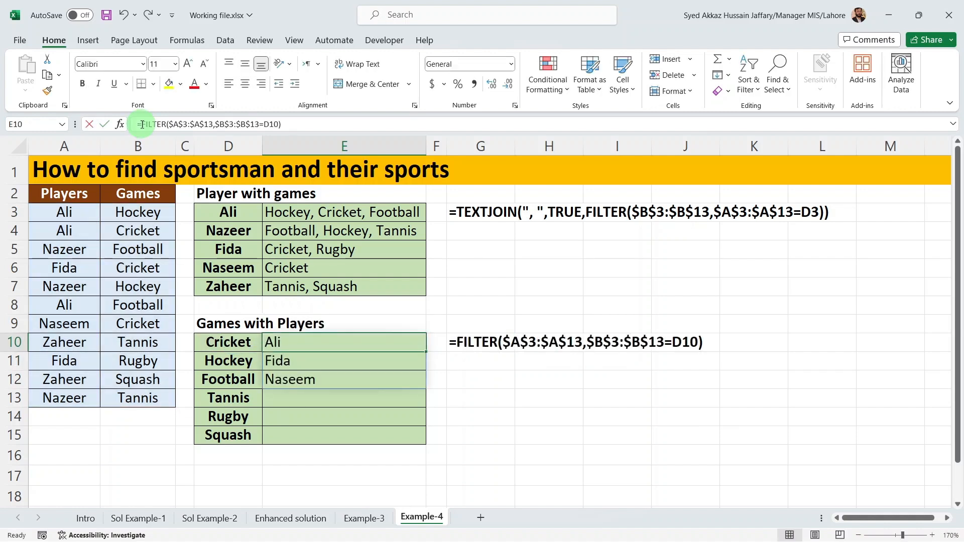
Wrap the FILTER formula in E10 in TEXTJOIN with ", " as delimiter and TRUE to ignore empty cells
click(142, 125)
text(textj)
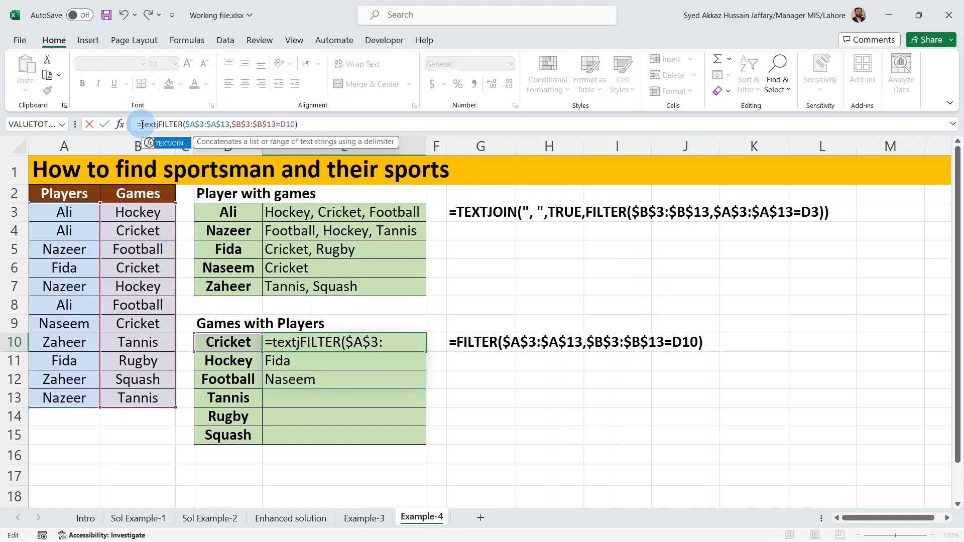
key(Tab)
text(", ",)
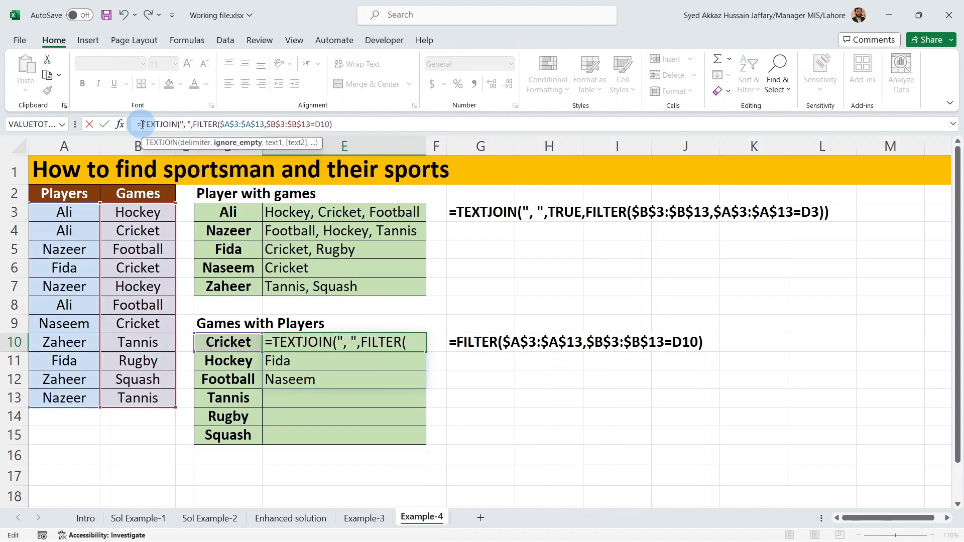
text(TRUE,)
key(Return)
key(Return)
Copy the TEXTJOIN formula from E10 to E11:E15 for the remaining games
key(Up)
key(ctrl+c)
key(shift+Down)
key(shift+Down)
key(shift+Down)
key(shift+Down)
key(shift+Down)
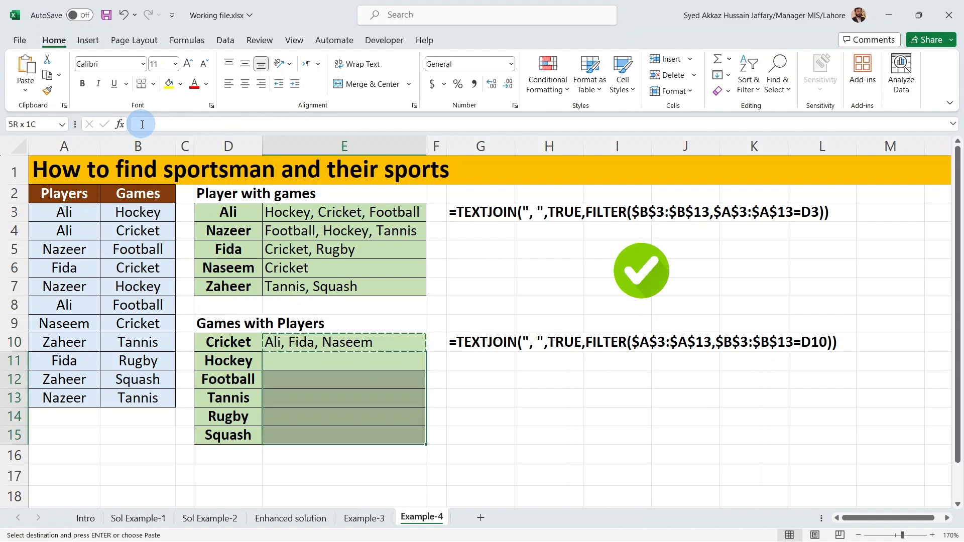
key(Return)
key(Down)
key(Down)
key(Right)
key(Right)
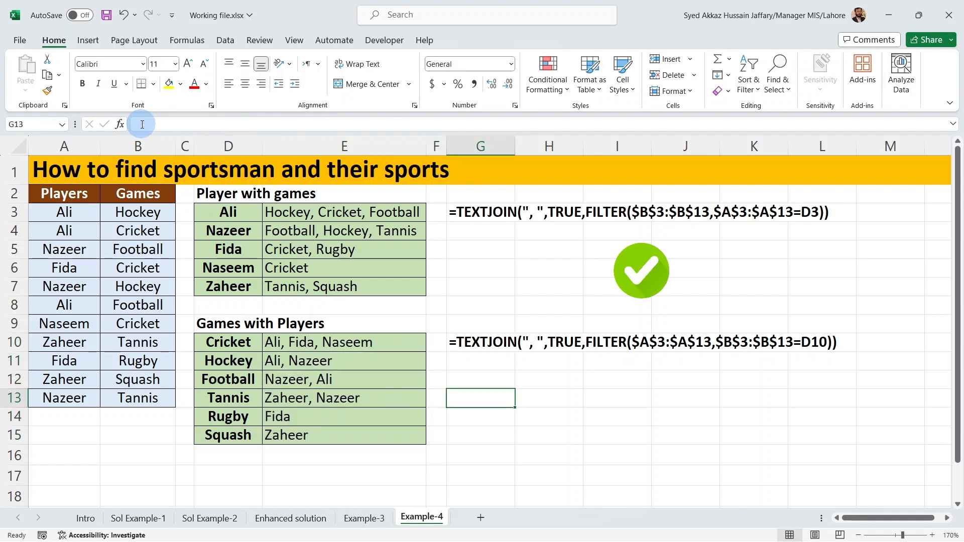